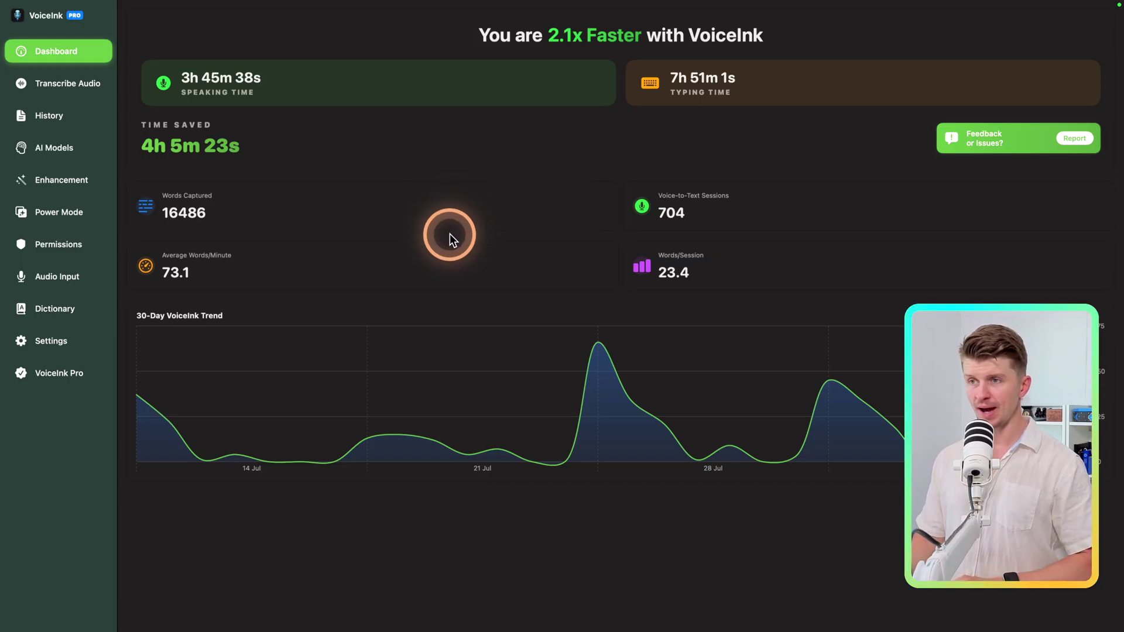
Switch to Claude and dictate a test sentence about the new VoiceInk app, plus "Hola, ¿cómo estás hoy?" as a separate paragraph.
key(ctrl+Right)
click(390, 261)
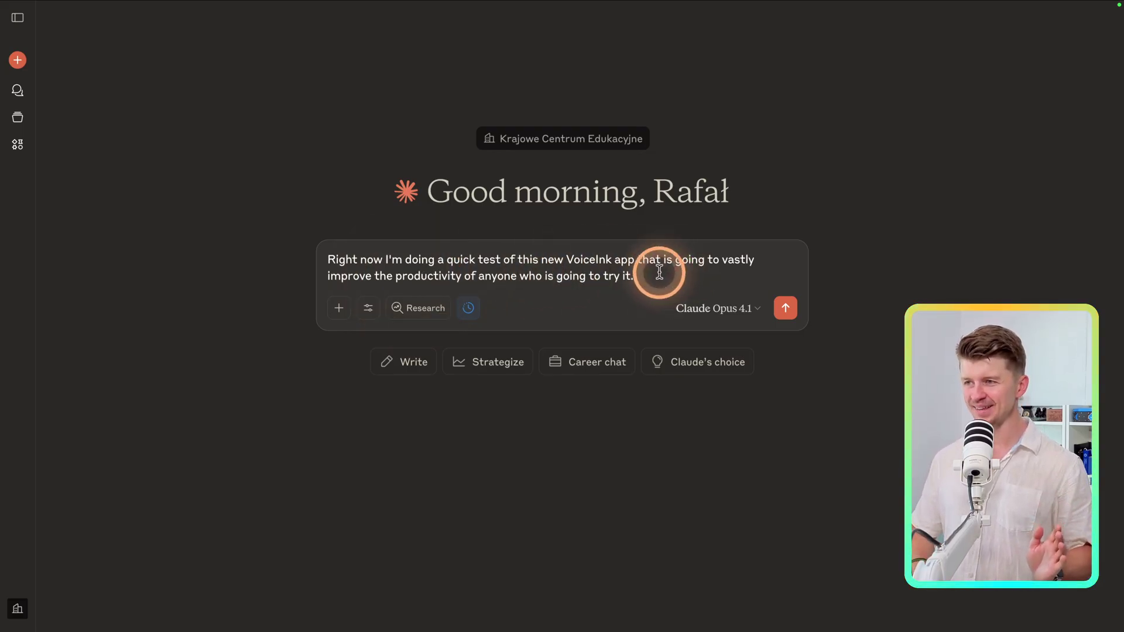
key(shift+Return)
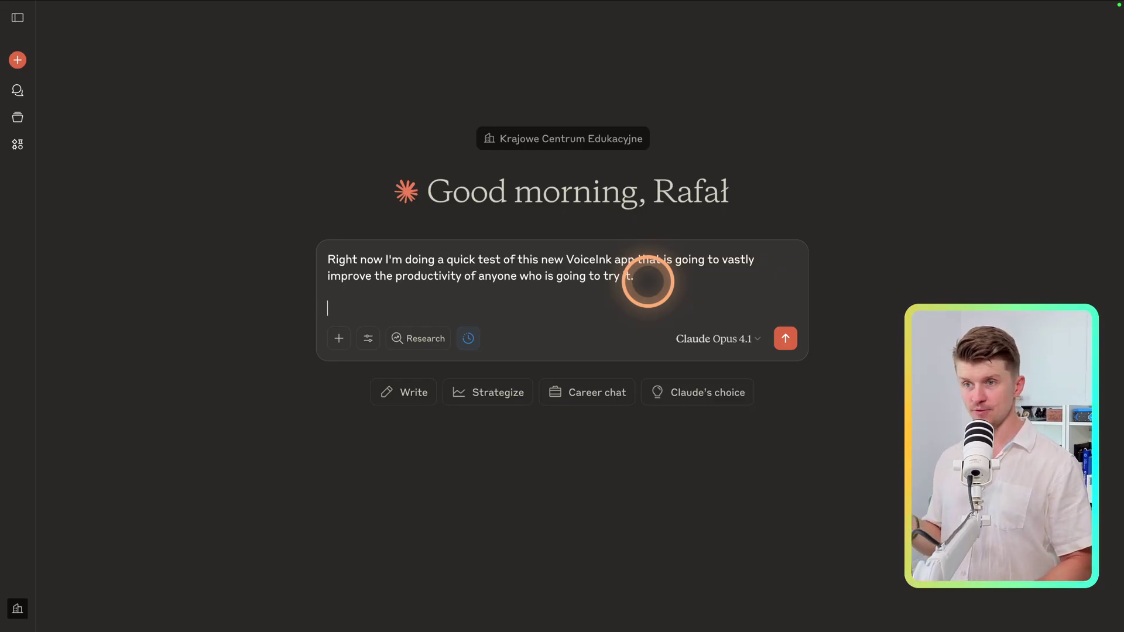
key(alt)
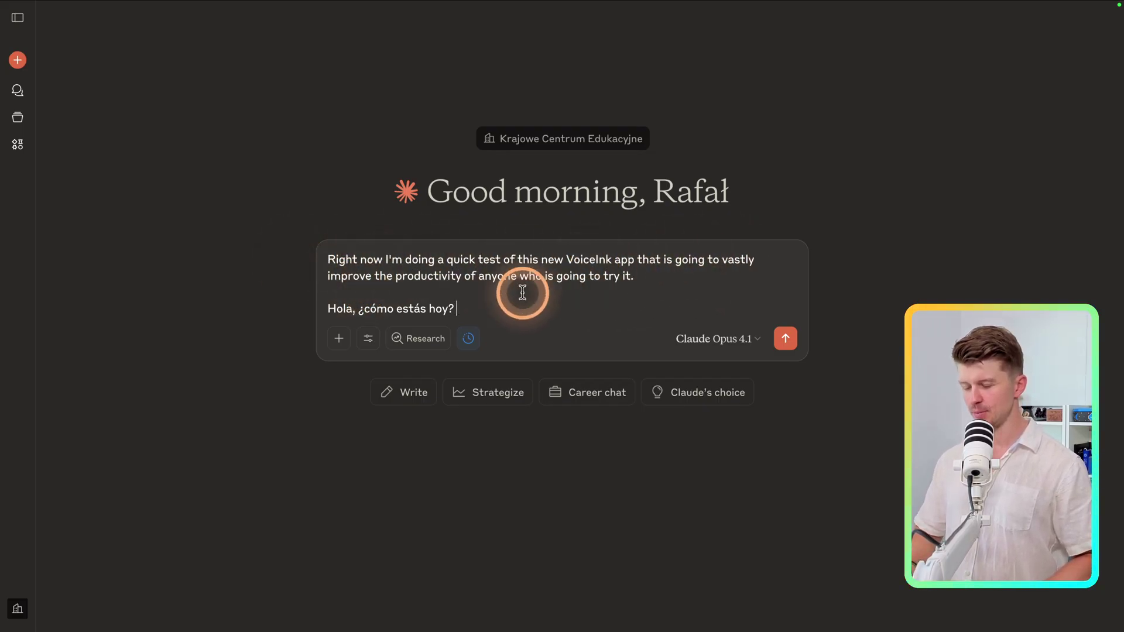
Dictate a further paragraph asking for a powerful digital marketing strategy with a full spectrum of marketing channels to dominate the market.
key(shift+Return)
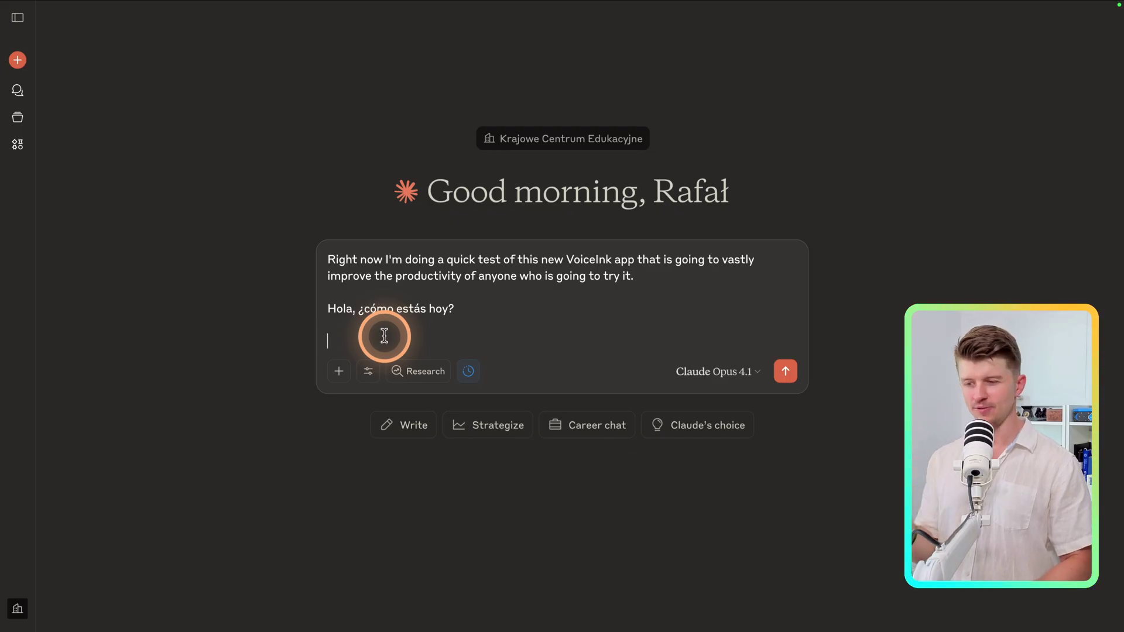
key(super)
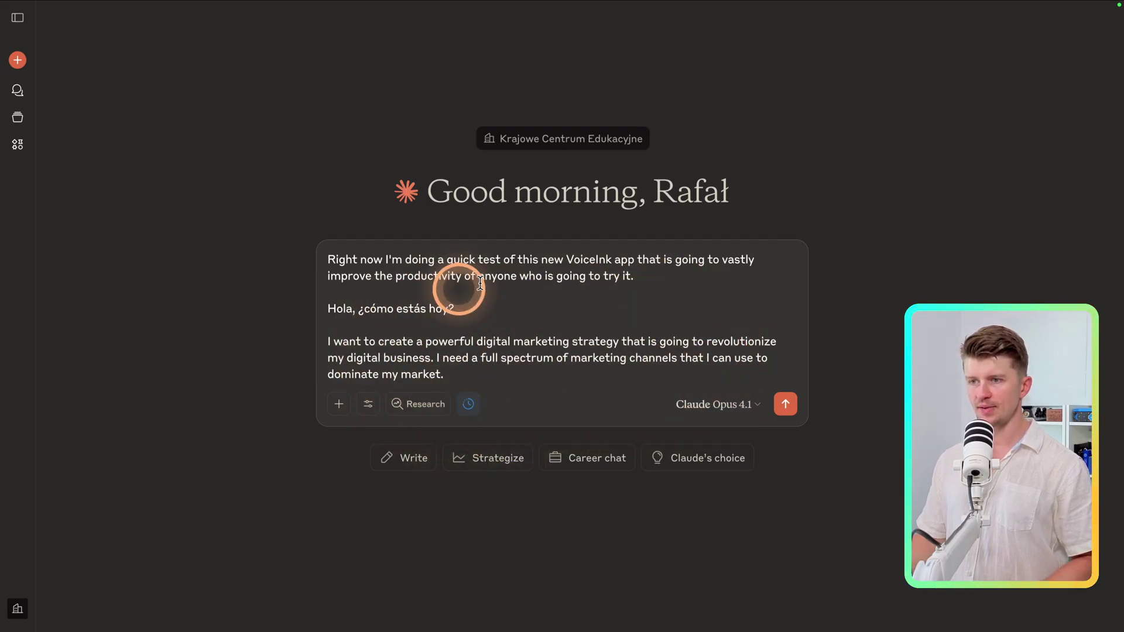
click(502, 311)
click(472, 370)
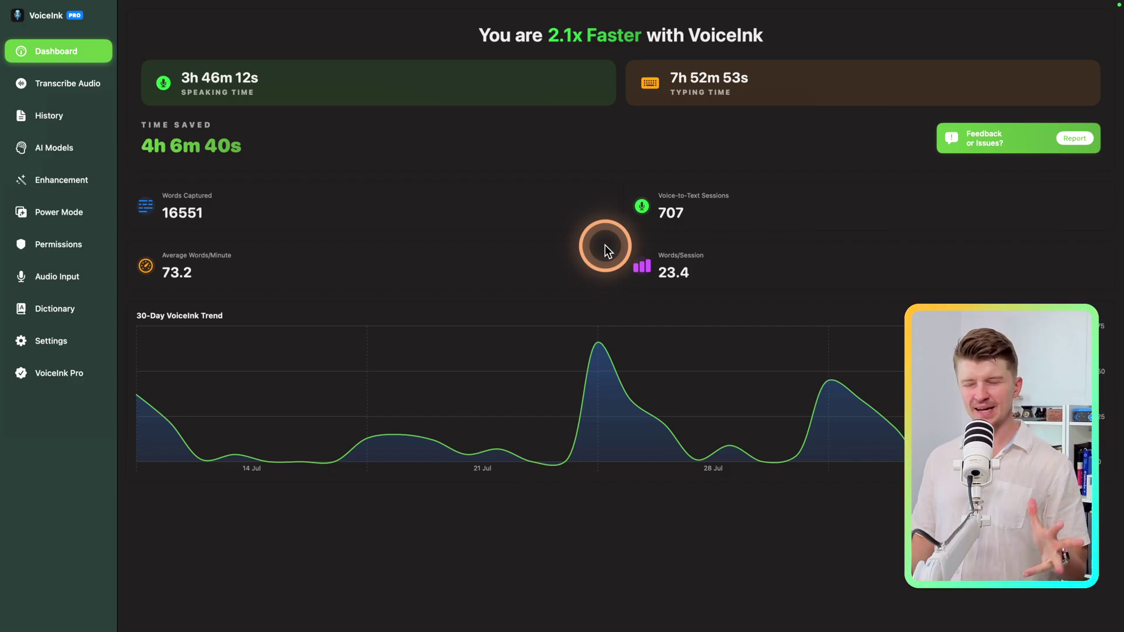
Look at VoiceInk's audio and video file transcription page and the history of past transcriptions.
click(57, 86)
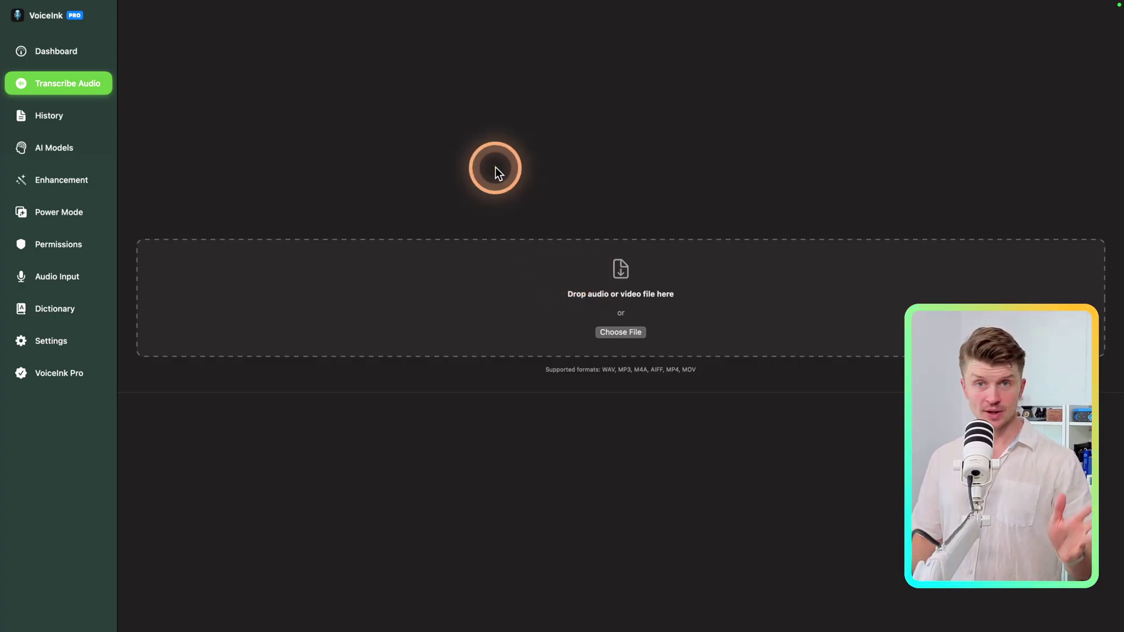
click(74, 113)
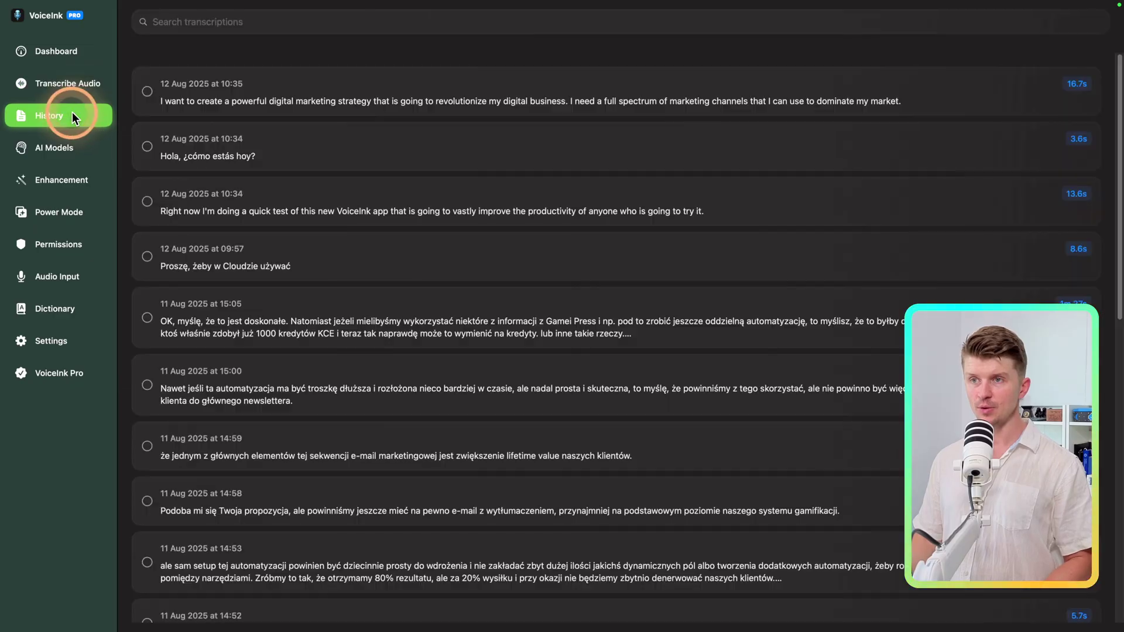
Look through the custom, cloud, local and recommended AI transcription models.
click(65, 147)
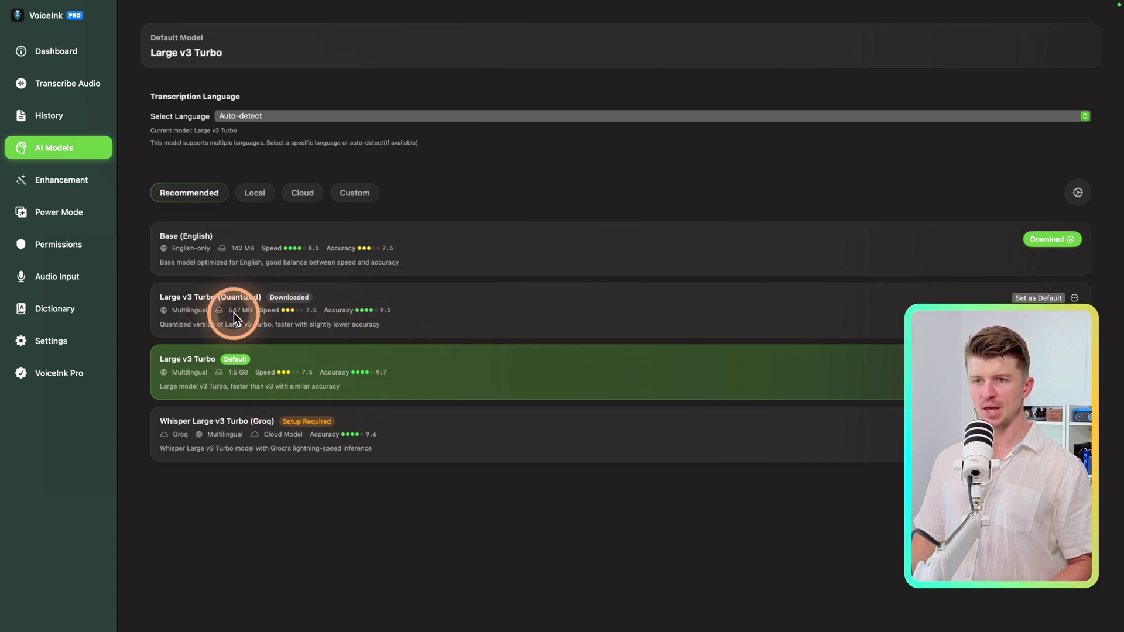
click(359, 192)
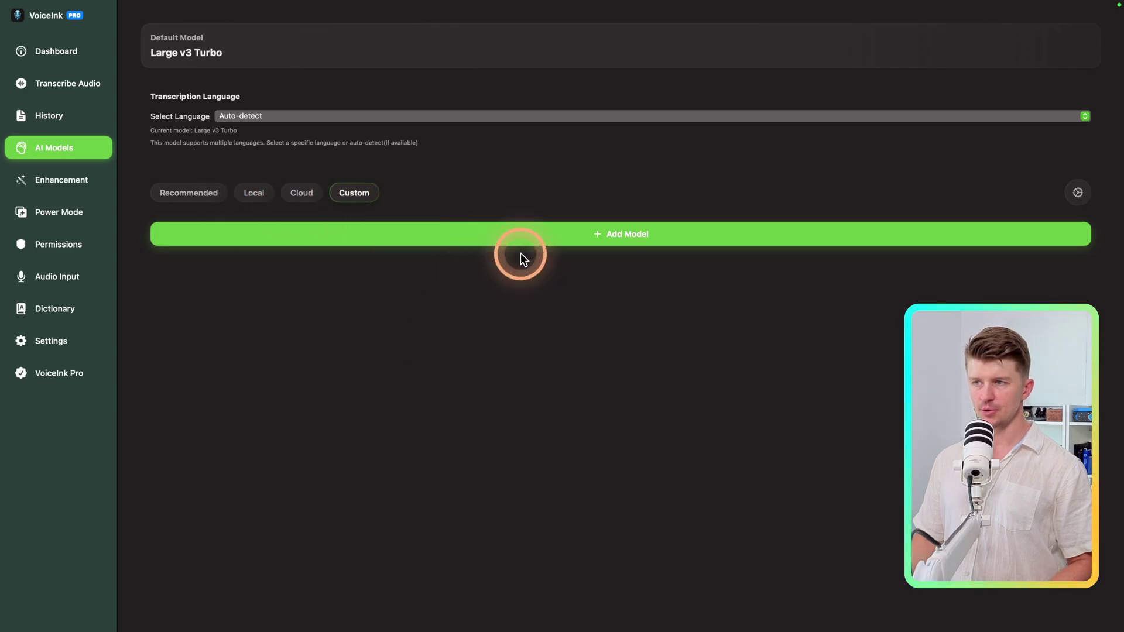
click(310, 193)
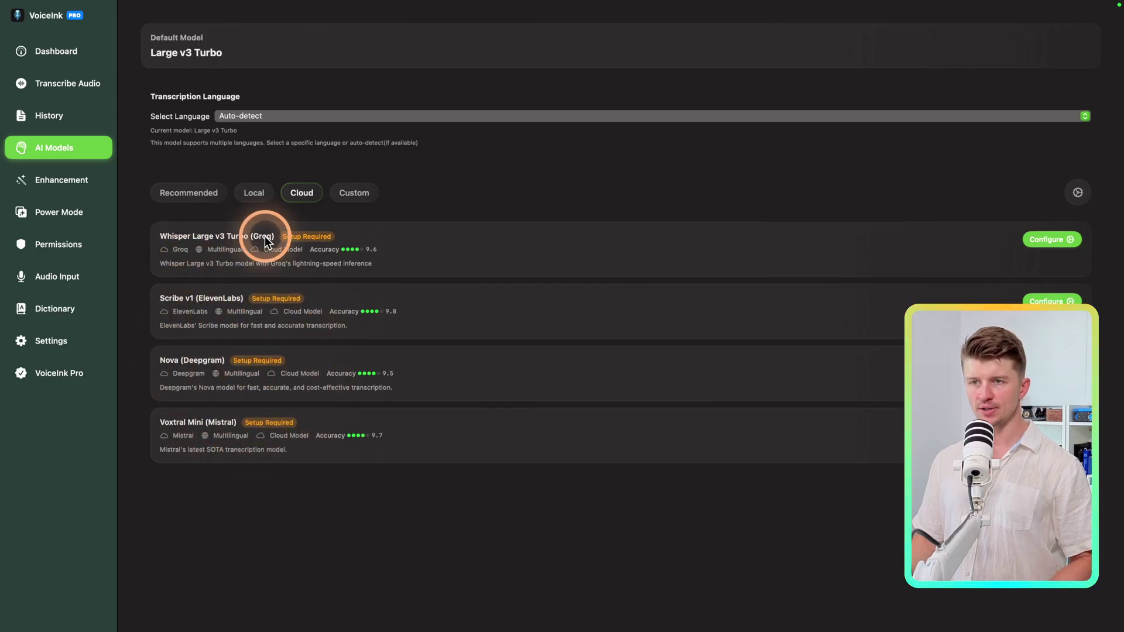
click(253, 193)
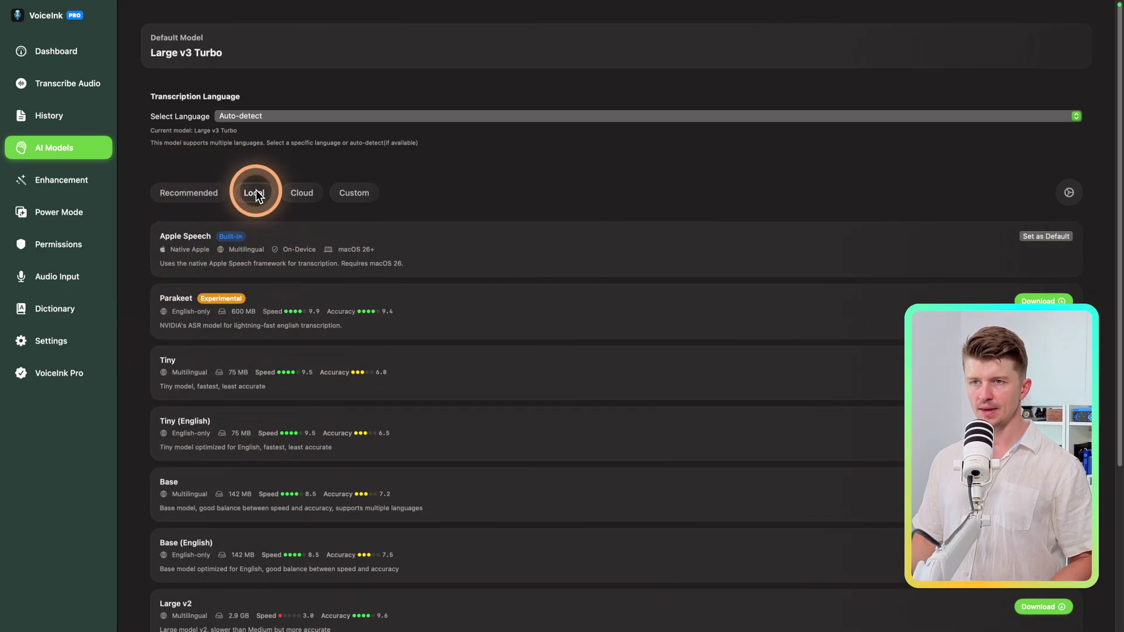
scroll(326, 394, down, 5)
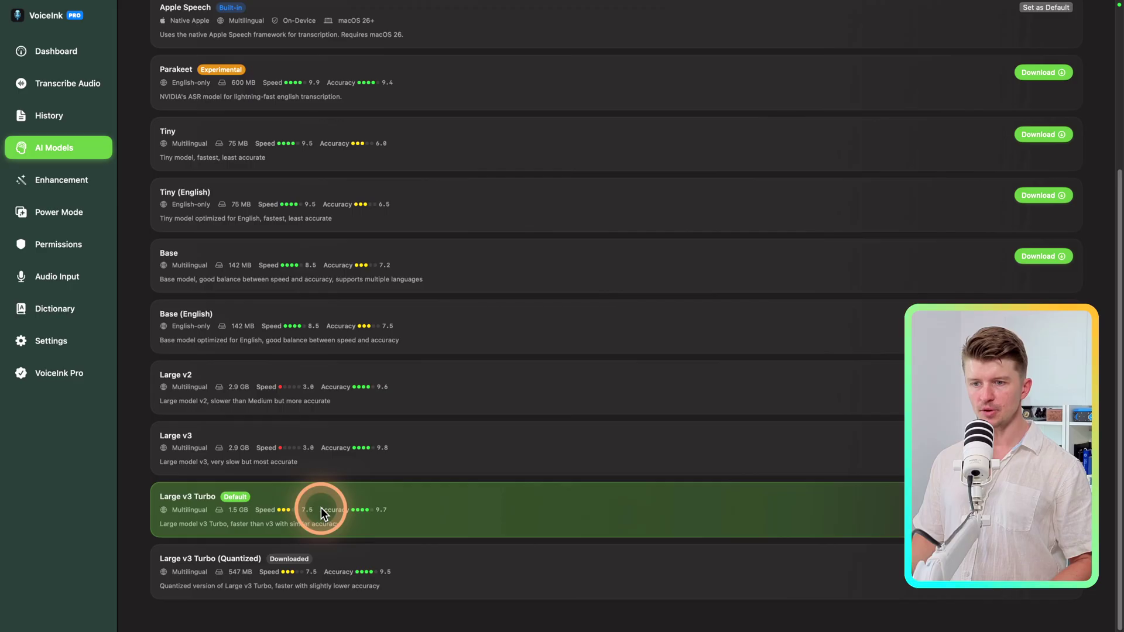
scroll(257, 171, up, 5)
click(174, 193)
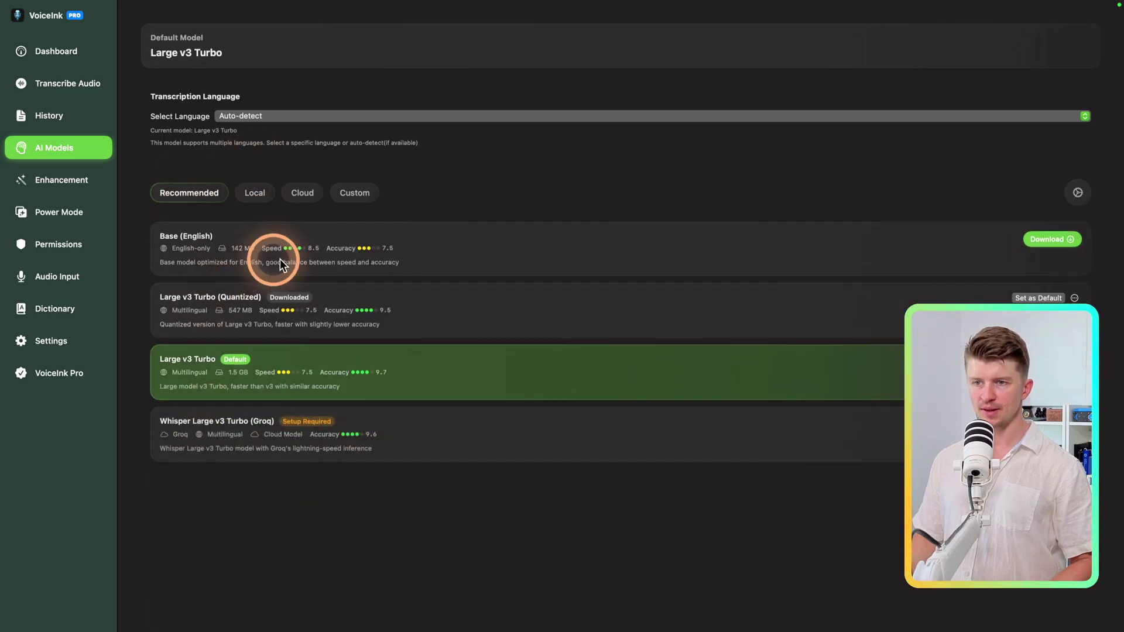
Compare the size, speed and accuracy ratings of the local transcription models, ending back at the recommended ones.
click(242, 194)
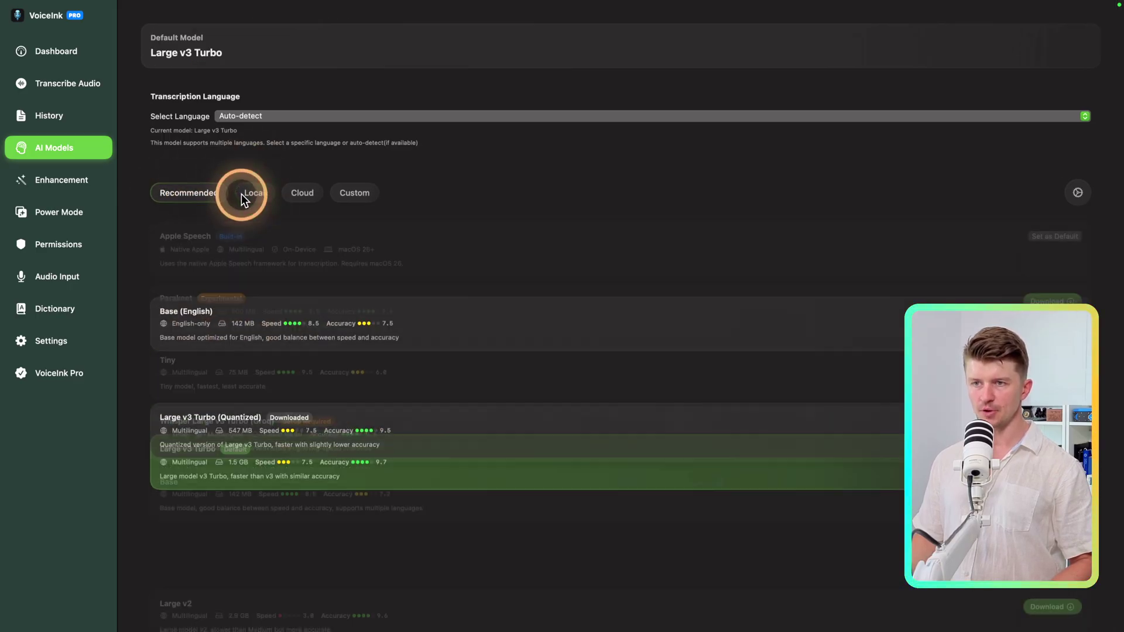
scroll(326, 326, down, 5)
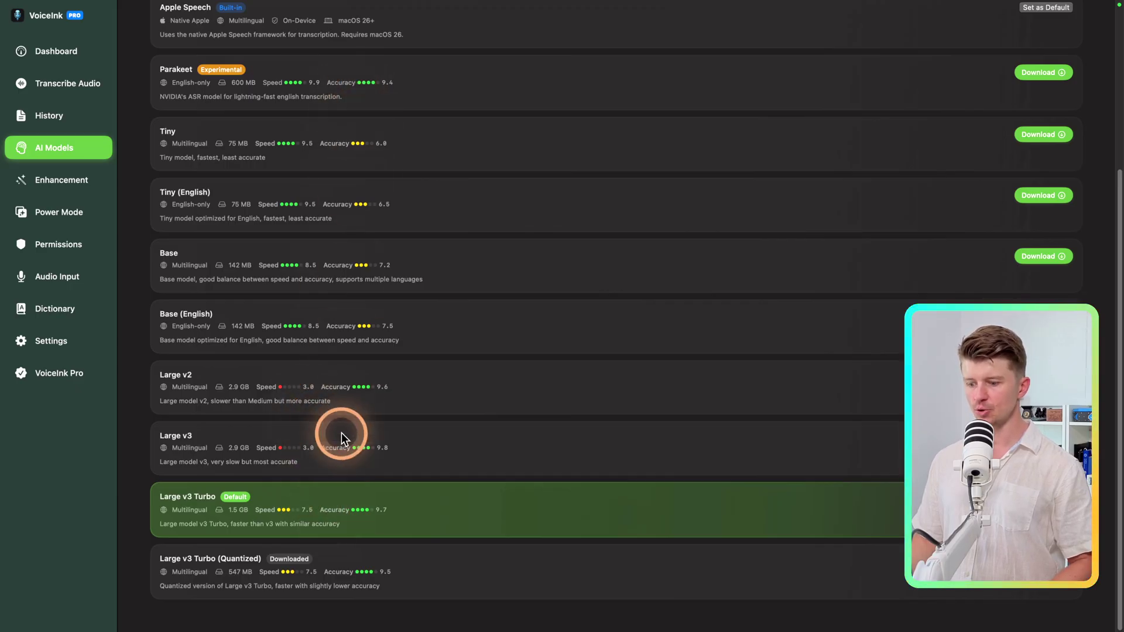
scroll(342, 433, up, 5)
scroll(342, 433, down, 5)
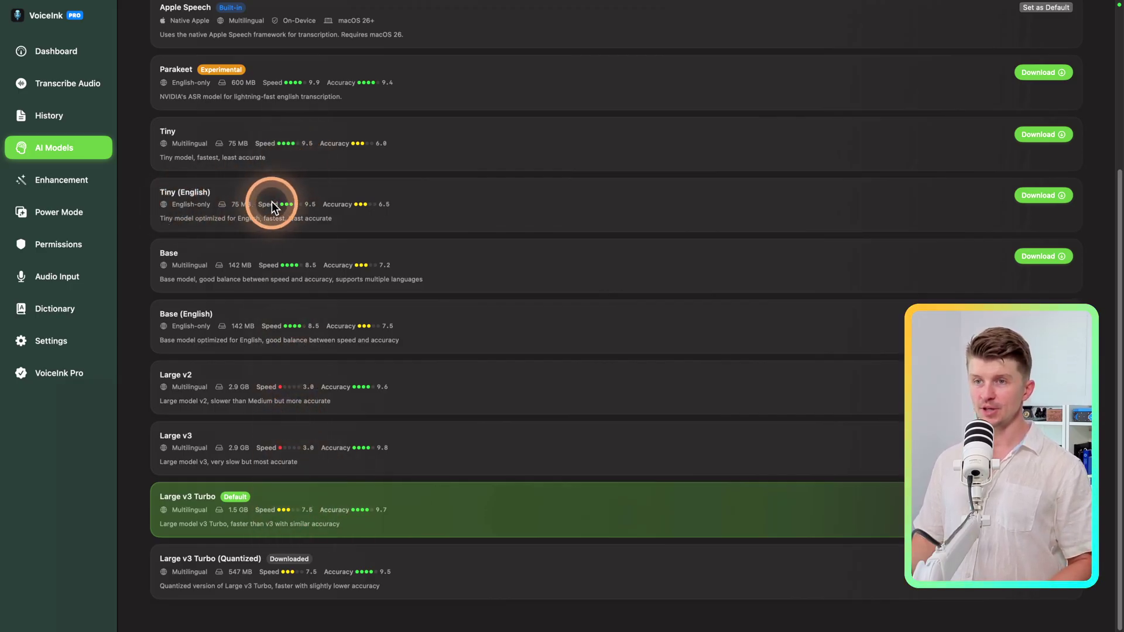
scroll(325, 219, up, 3)
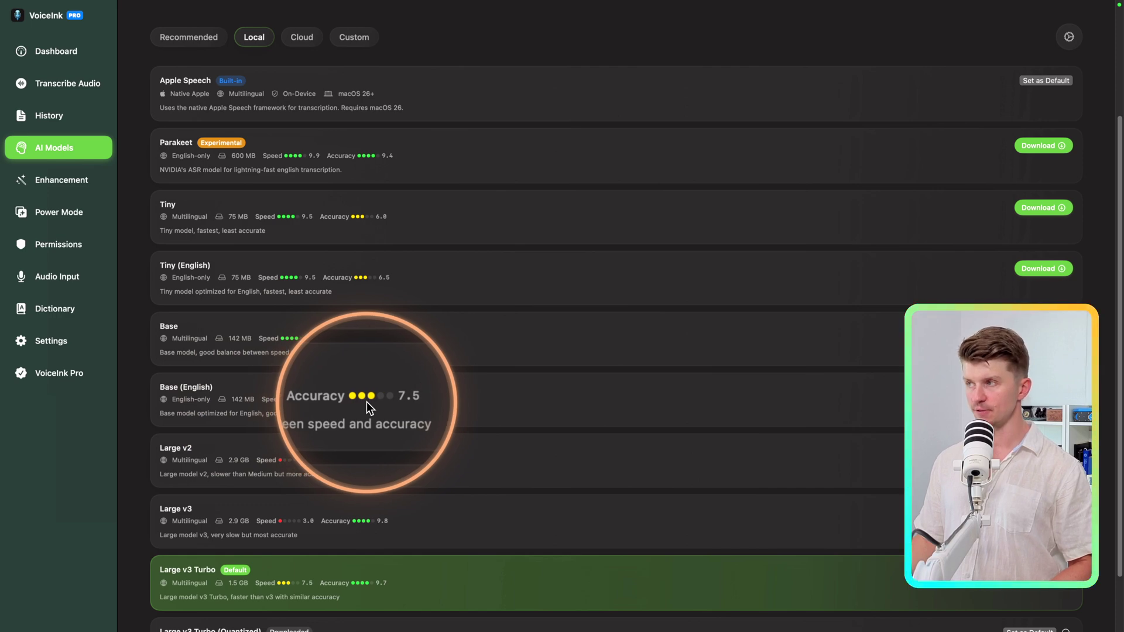
scroll(364, 397, down, 2)
scroll(261, 154, up, 5)
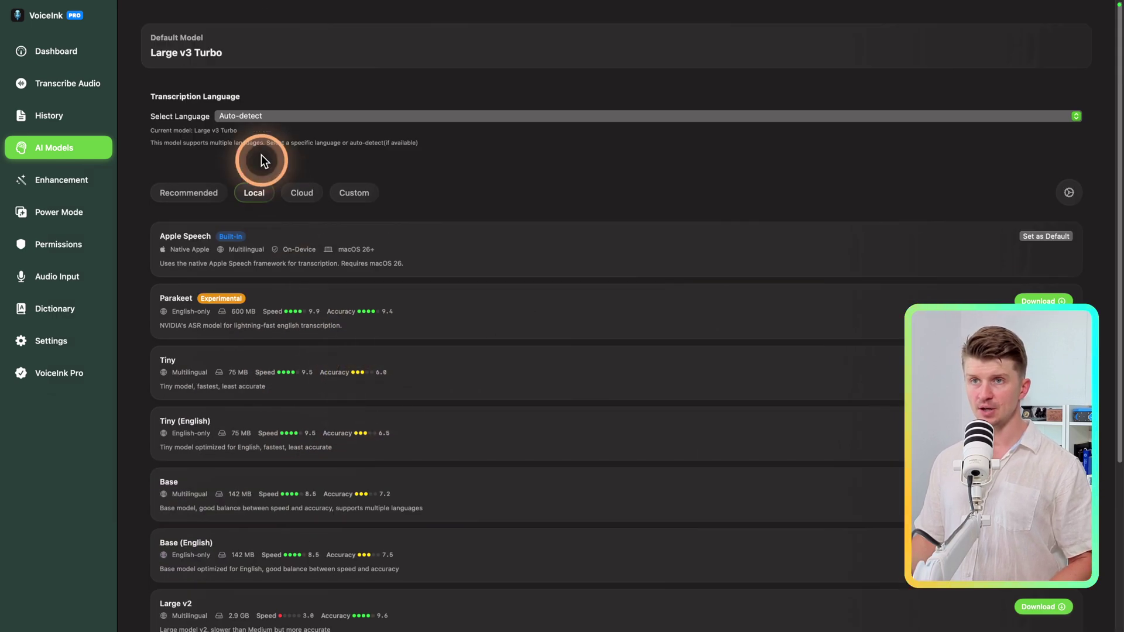
click(182, 187)
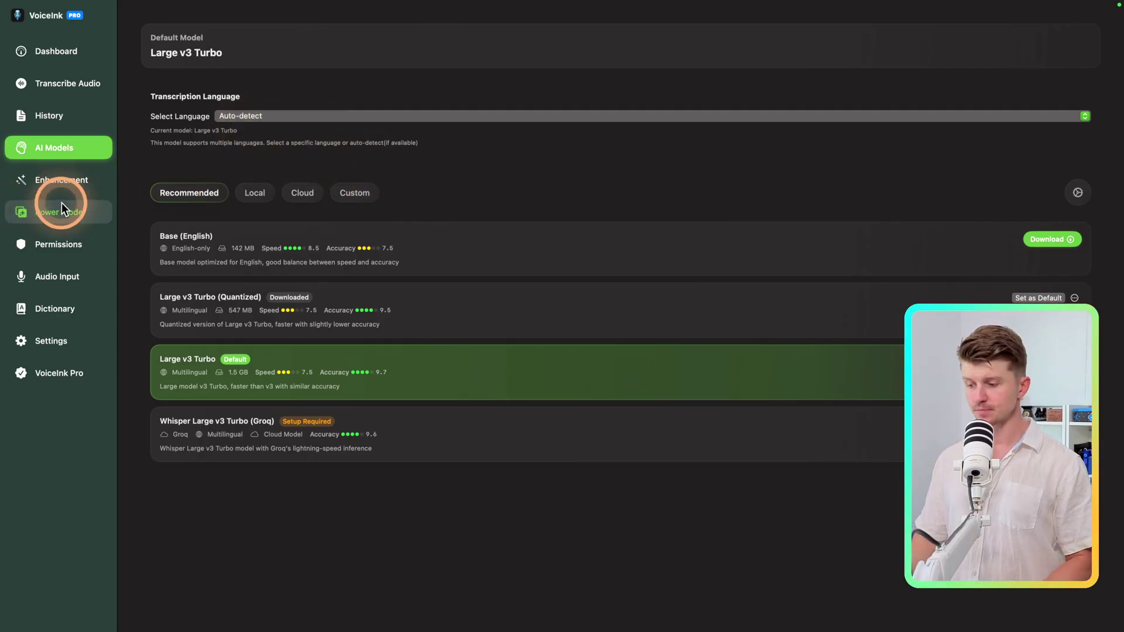
Examine the AI enhancement settings and read the explanation of what enhancement does.
click(51, 175)
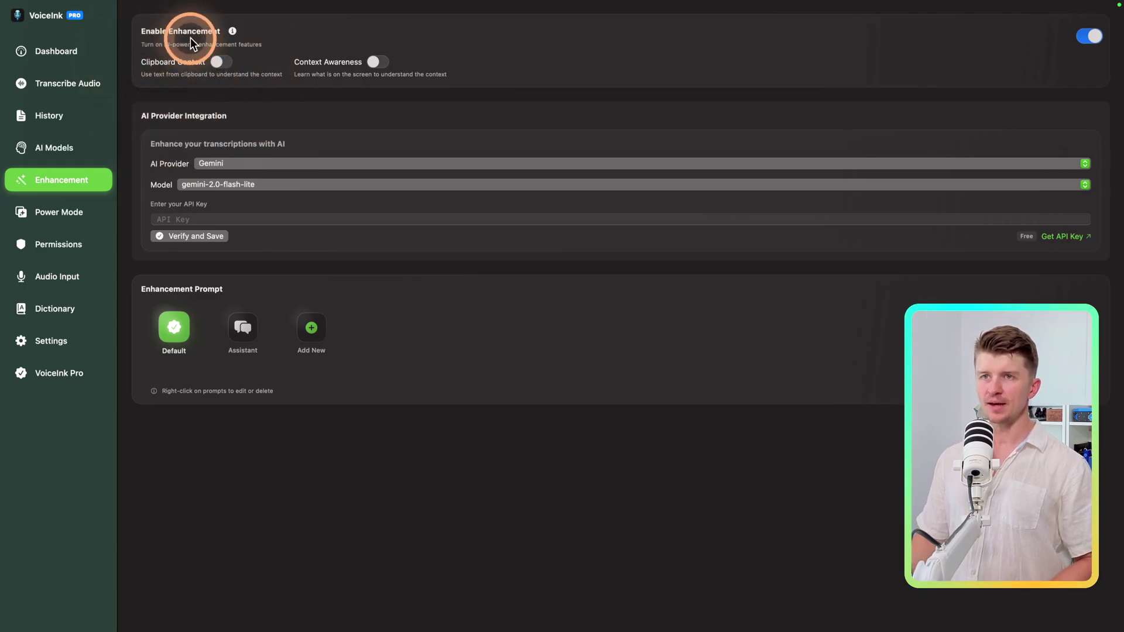
mouse_move(234, 30)
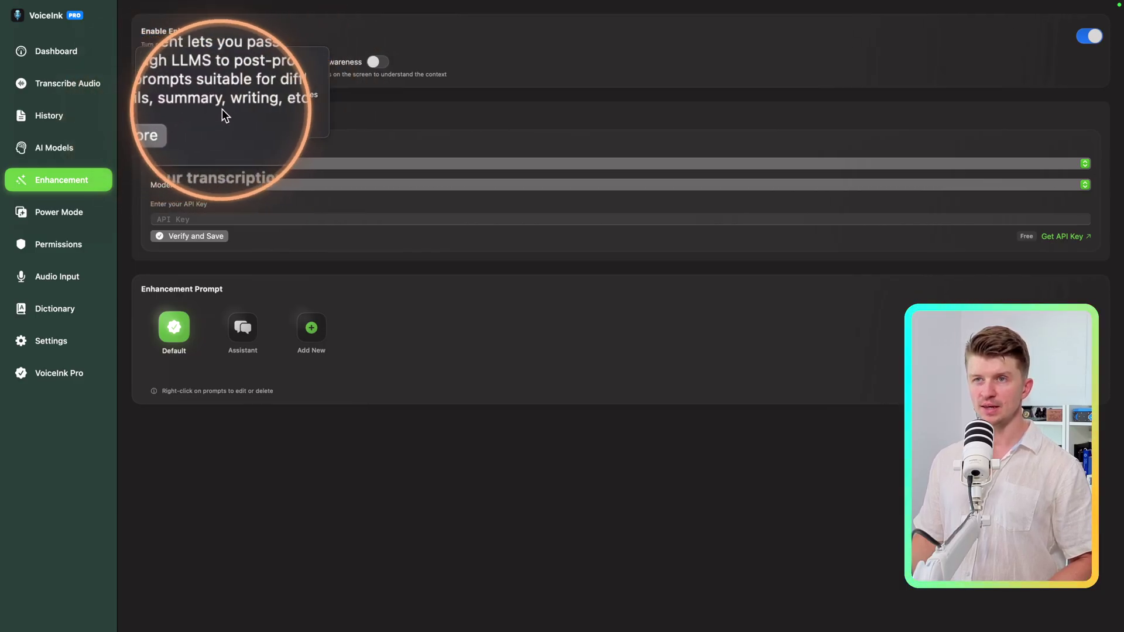
click(434, 106)
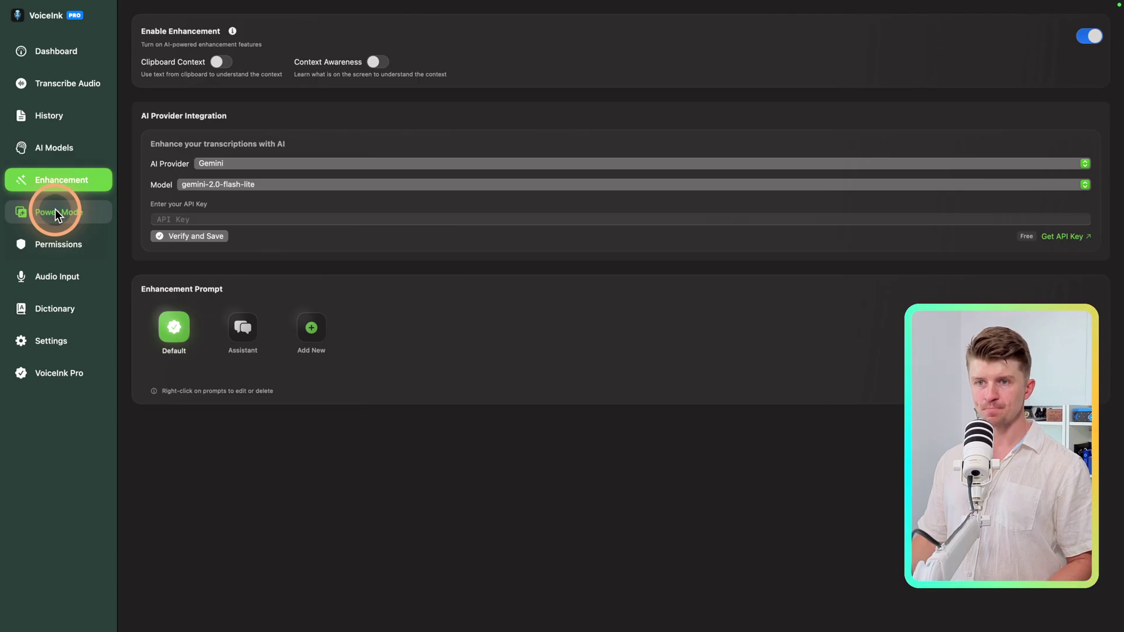
Open the Power Mode page and read the explanation of what a power mode is.
click(55, 212)
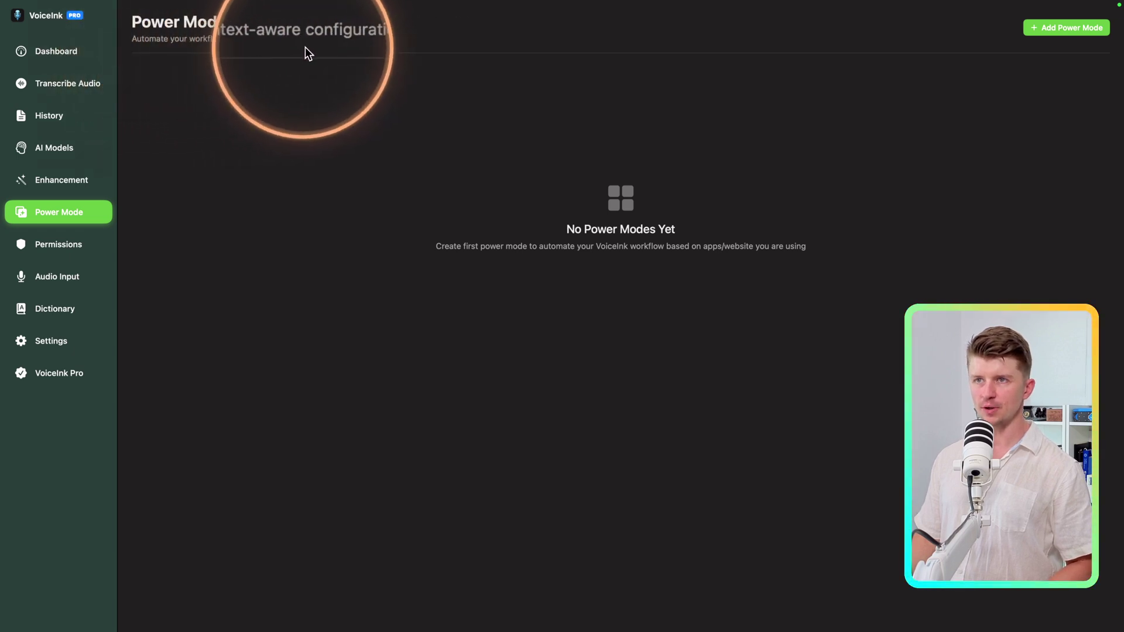
click(247, 22)
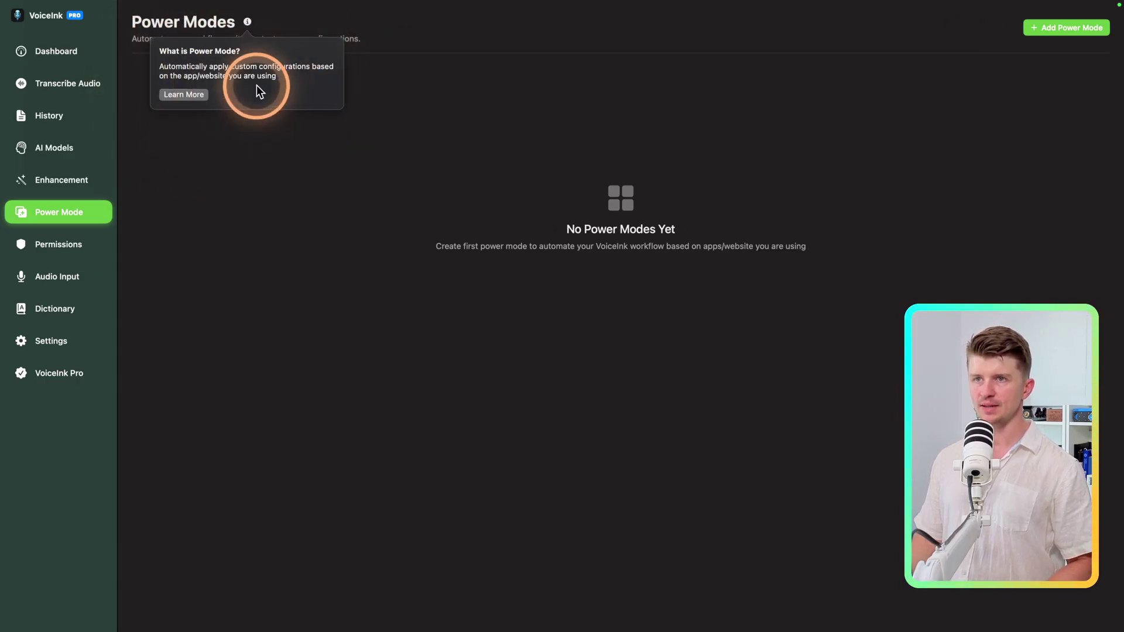
click(486, 286)
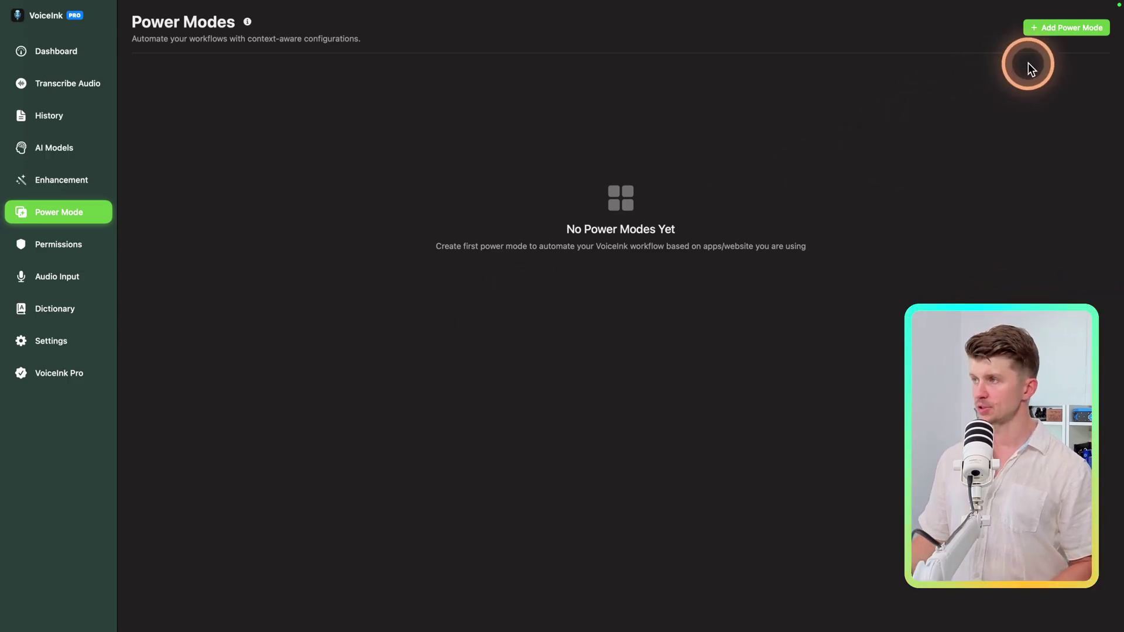
Examine the trigger, transcription, AI enhancement and advanced options for a new power mode, leaving without adding one.
click(1043, 31)
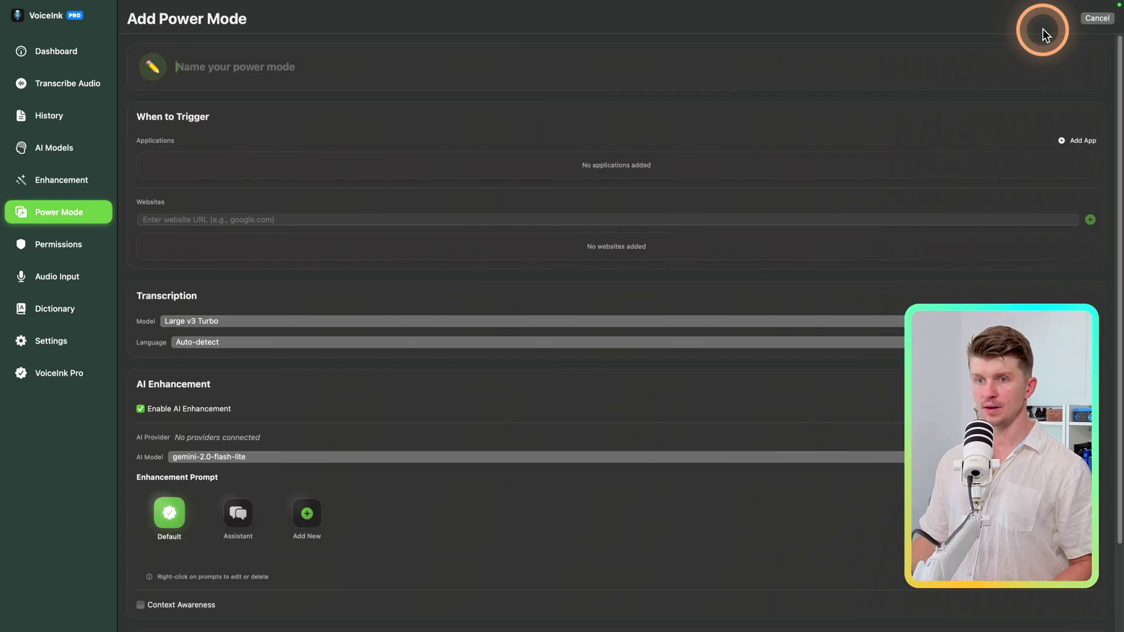
scroll(264, 175, down, 3)
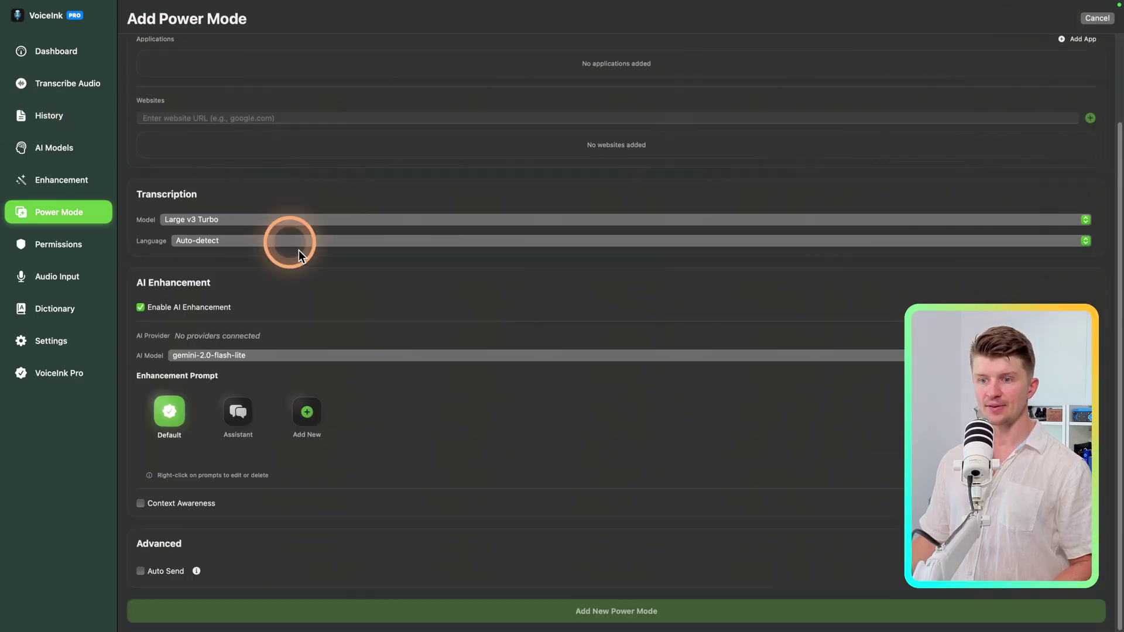
scroll(381, 352, up, 3)
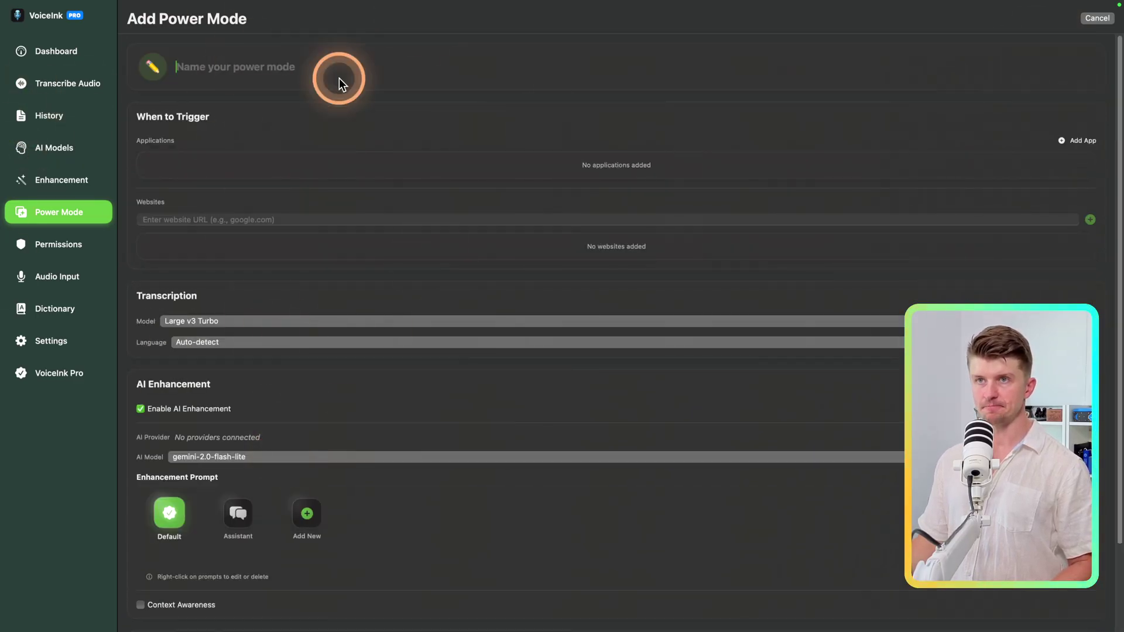
scroll(521, 223, down, 3)
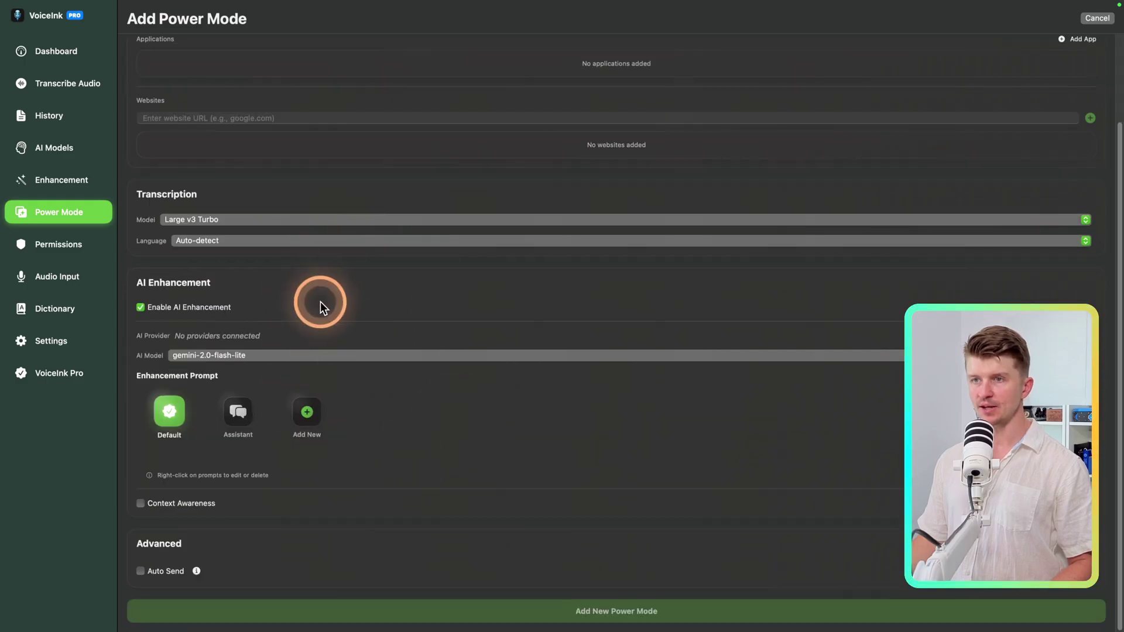
scroll(321, 301, up, 3)
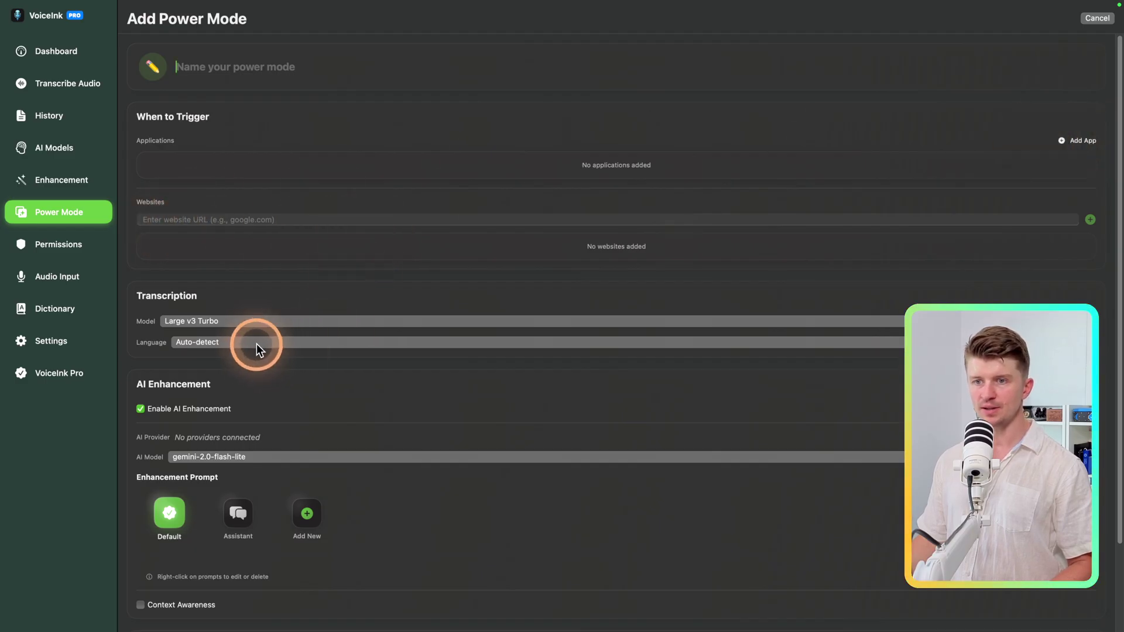
scroll(226, 334, down, 3)
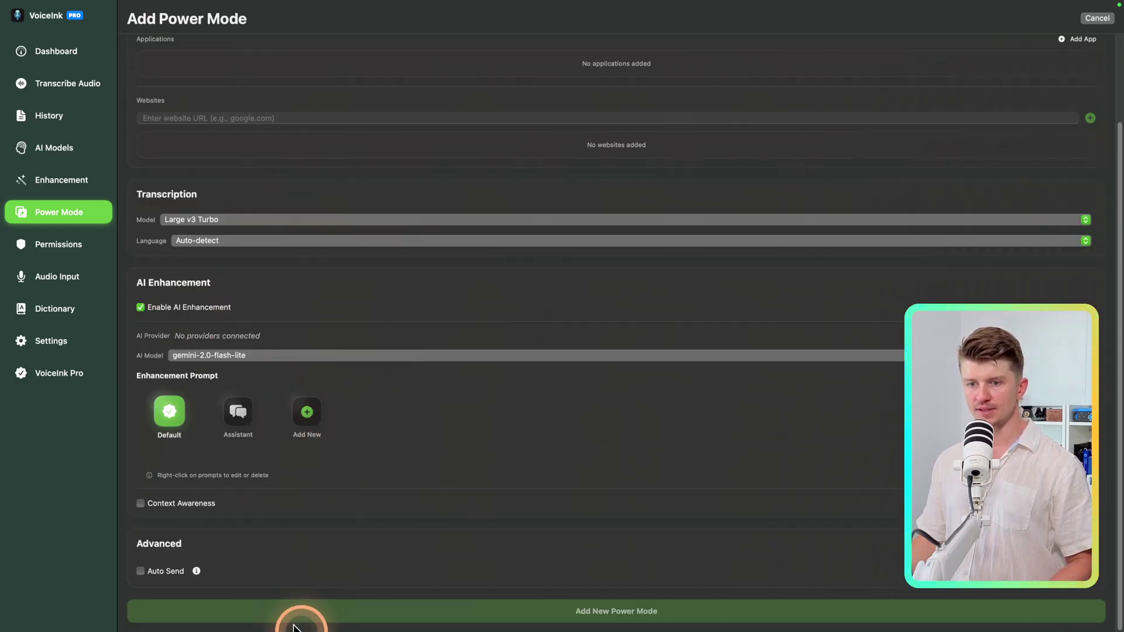
scroll(282, 435, up, 3)
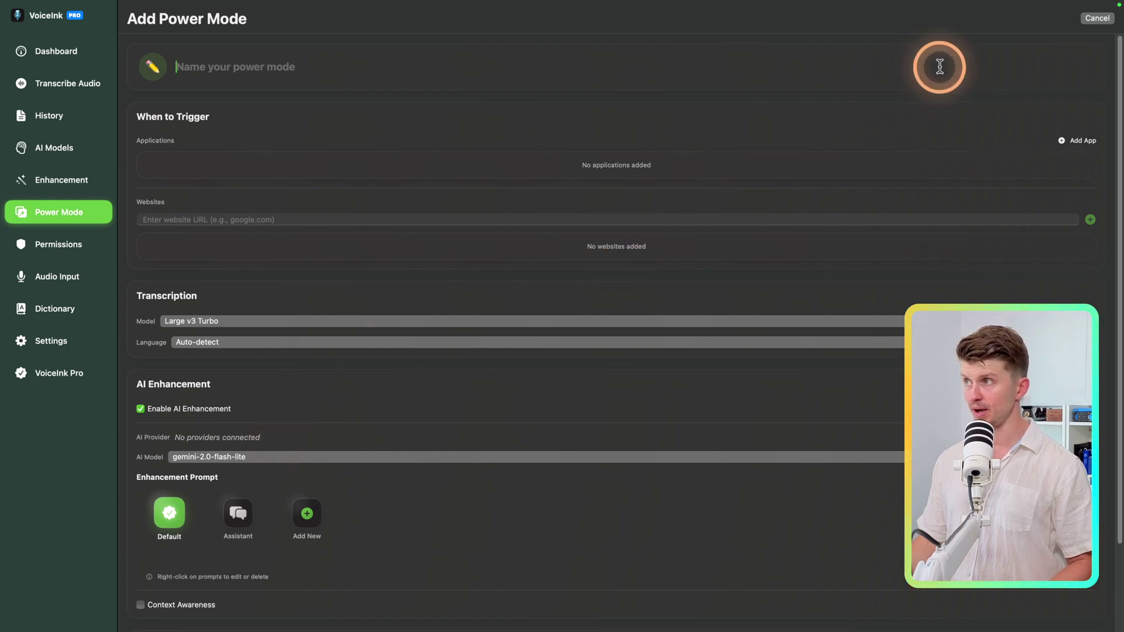
click(1097, 18)
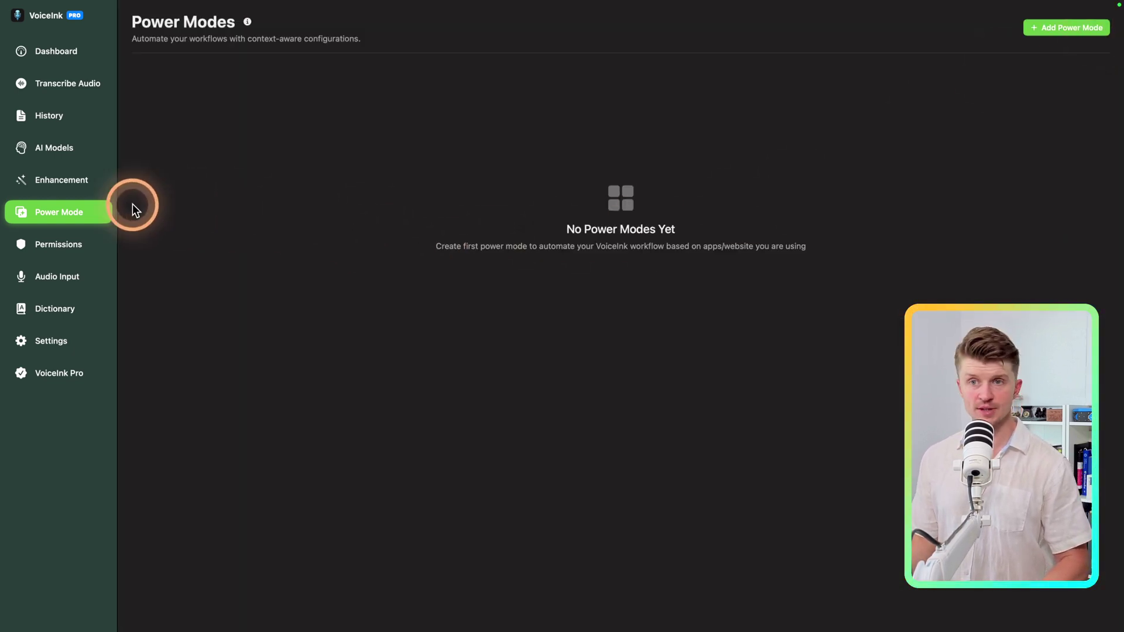
View the app permissions VoiceInk requires, including keyboard shortcut, microphone, accessibility and screen recording access.
click(92, 244)
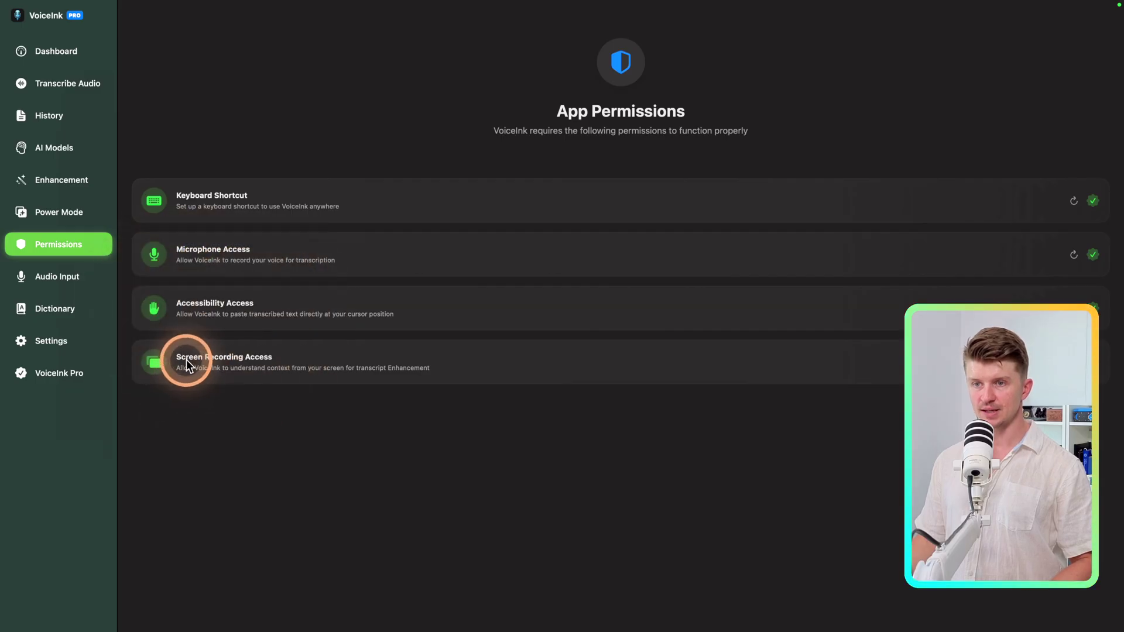
View the audio input modes and prioritized microphone devices, and the dictionary's word replacement and correct spelling sections.
click(314, 454)
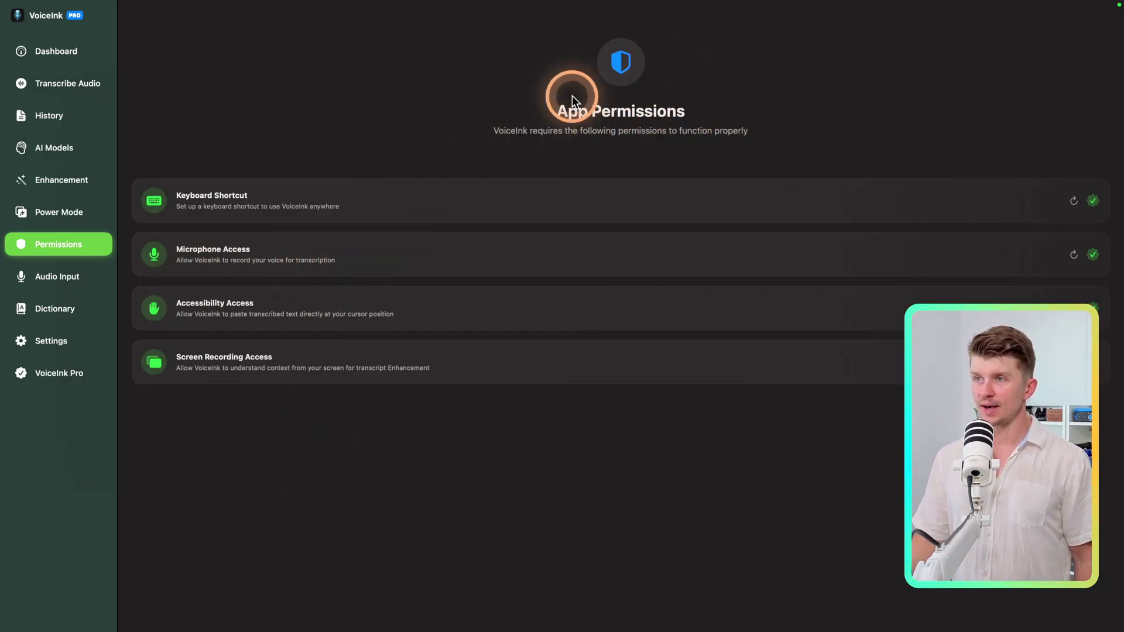
click(70, 272)
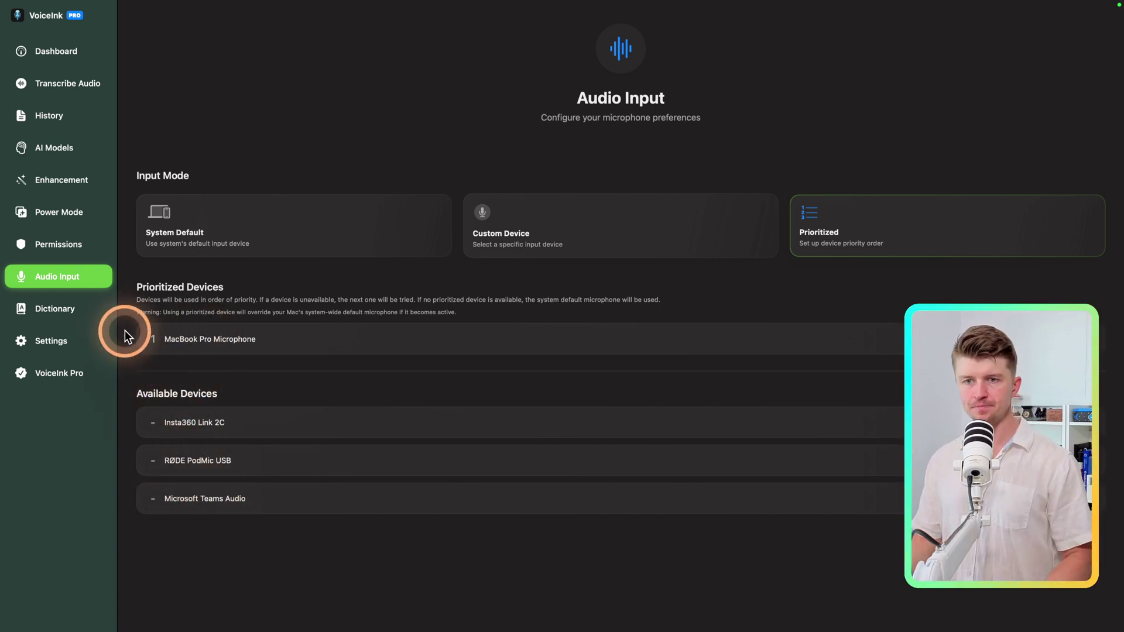
click(62, 307)
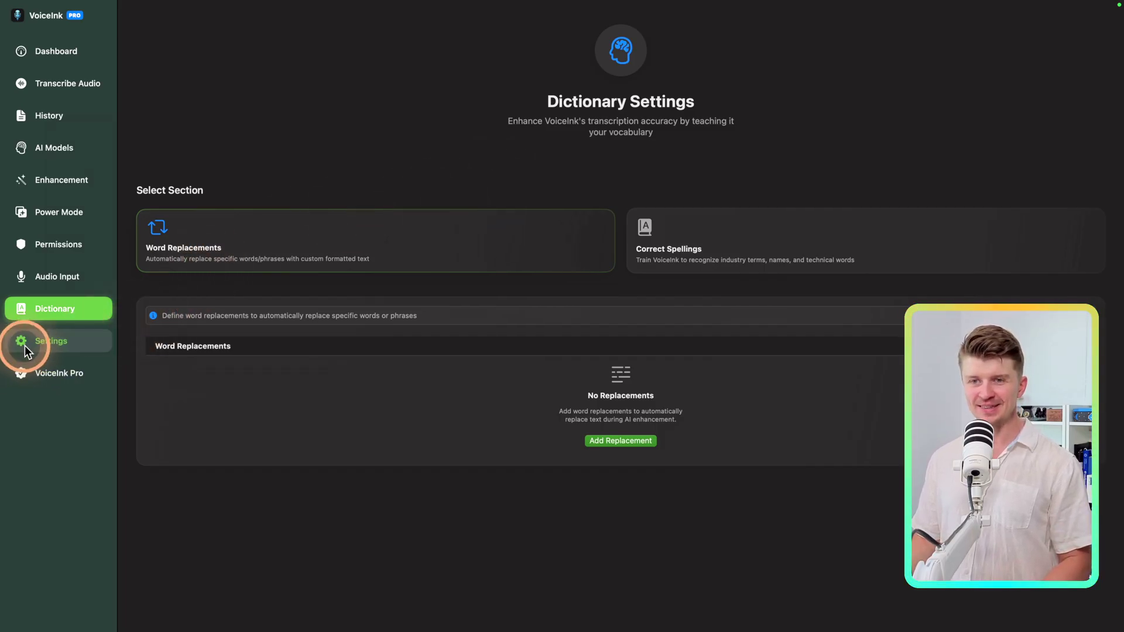
Examine the shortcut settings, including the Hotkey 1 options, plus the paste shortcut, recording feedback, experimental features and recorder style, without changing anything.
click(50, 343)
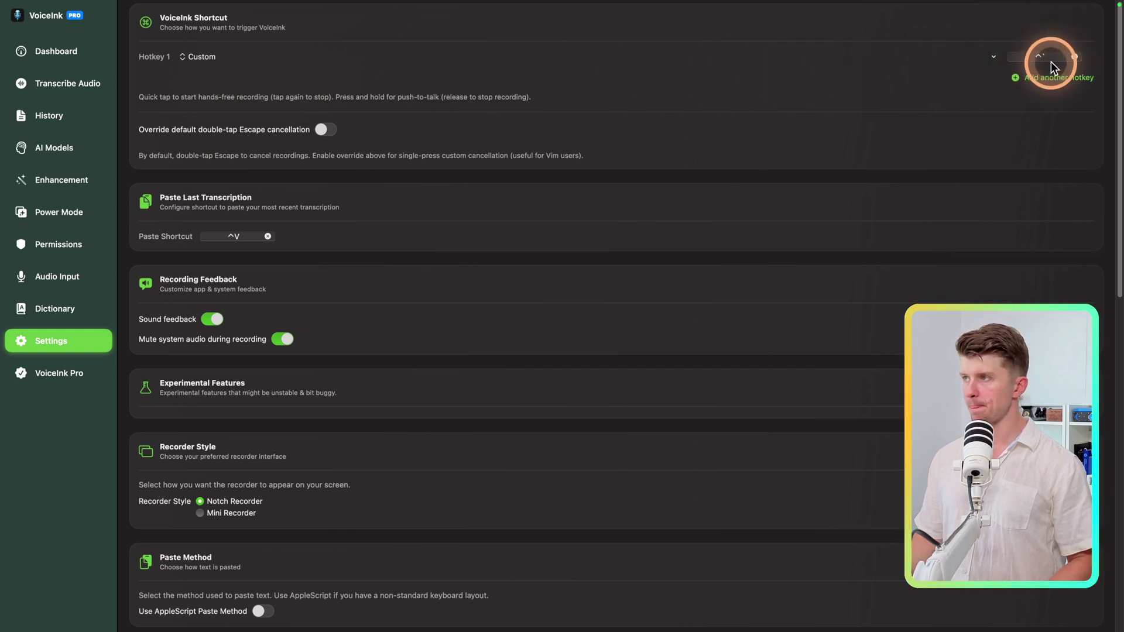
click(193, 57)
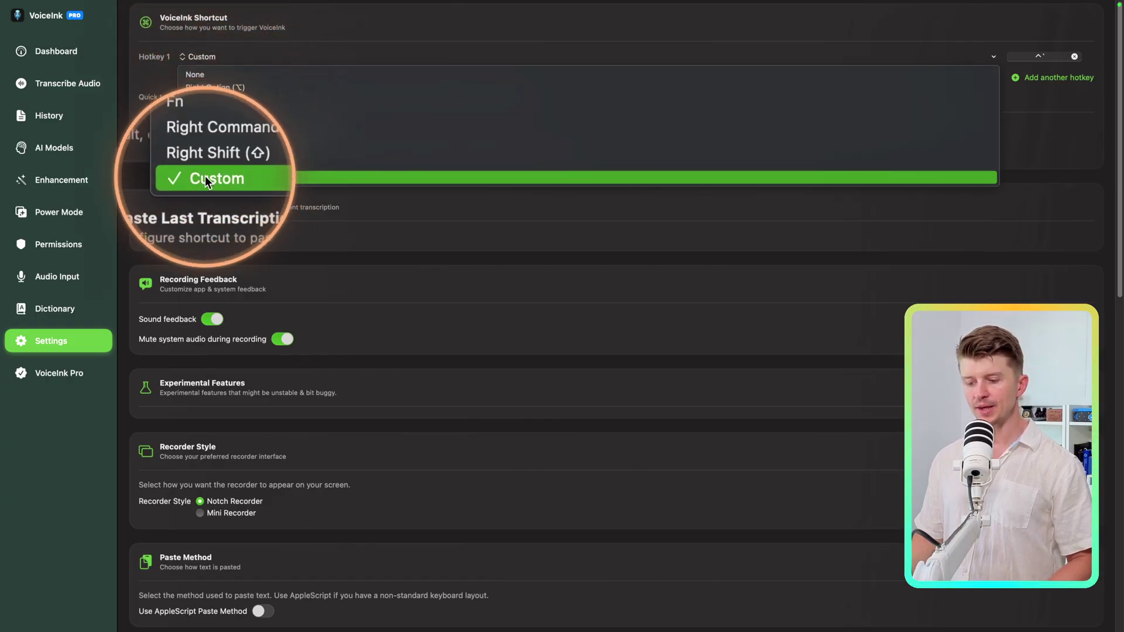
click(248, 54)
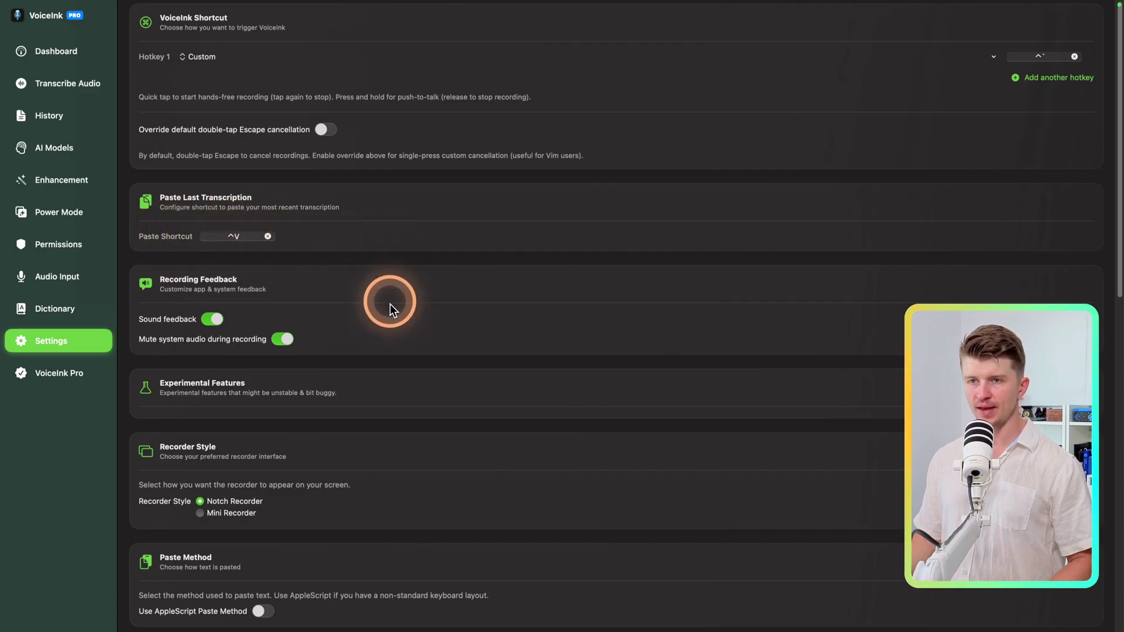
scroll(389, 308, down, 2)
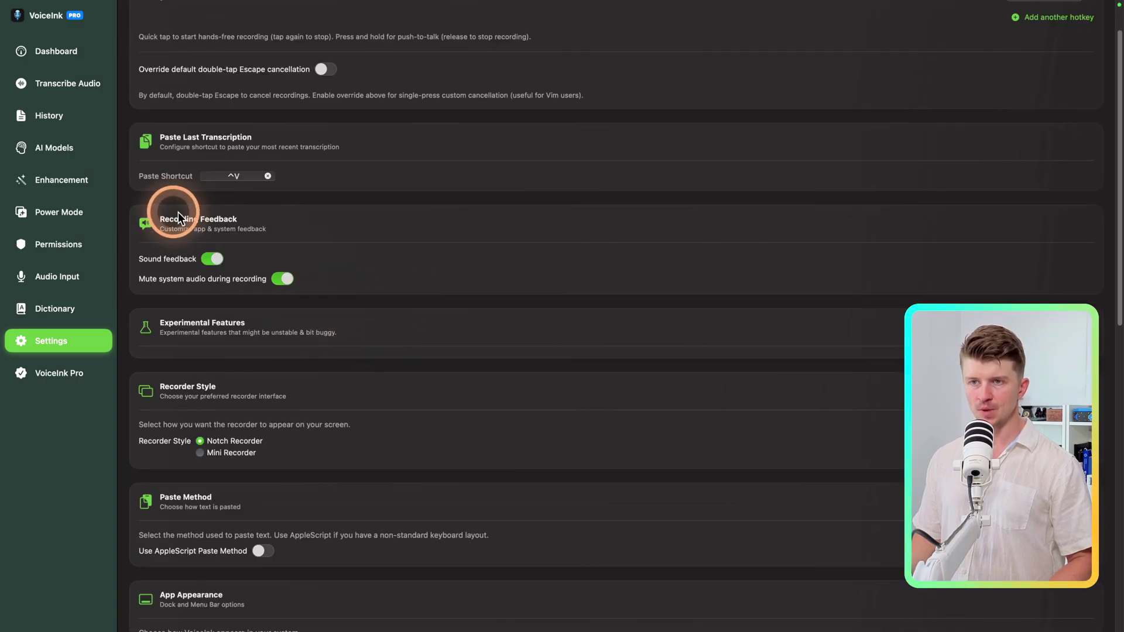
scroll(226, 226, down, 3)
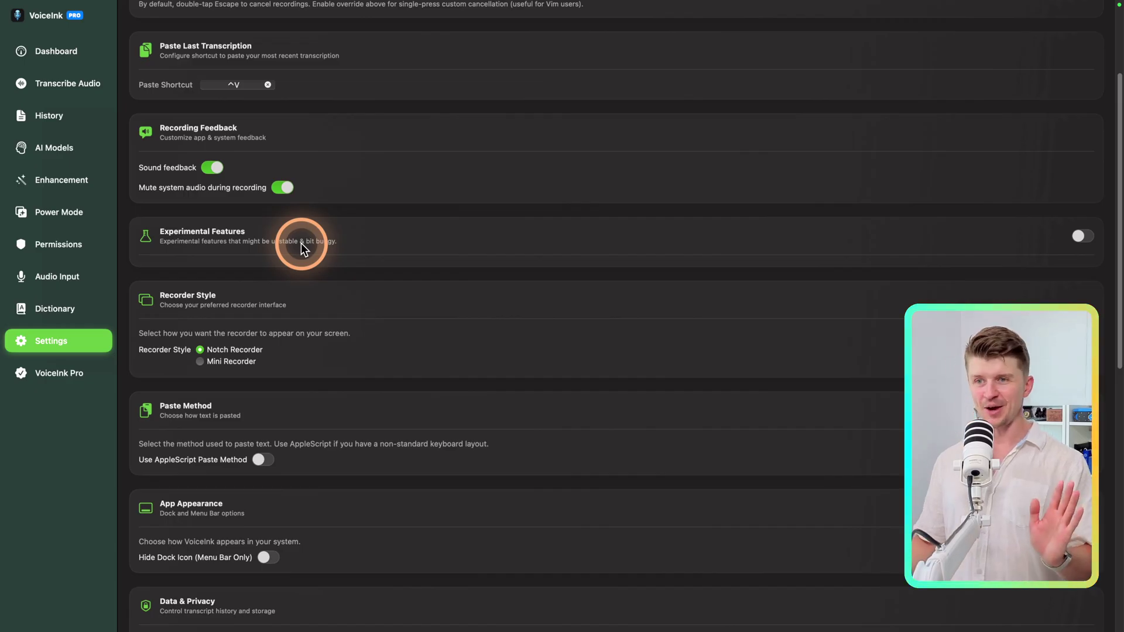
scroll(363, 251, down, 3)
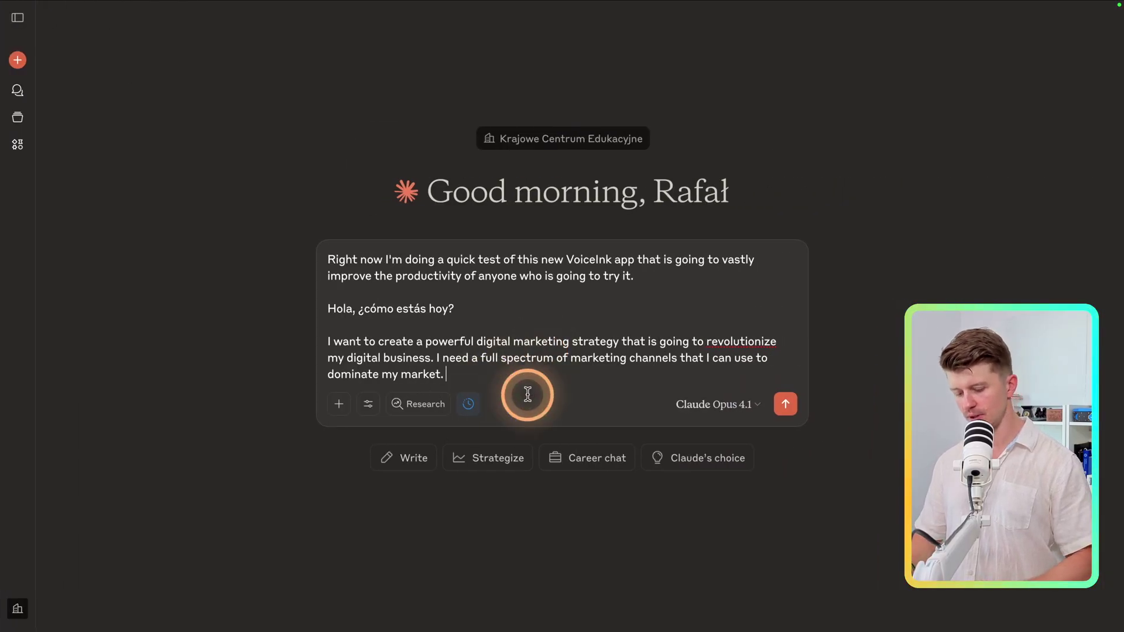
Switch to Claude and dictate a new paragraph: "Right now we are testing the notch recorder. So you can see exactly how it looks.".
key(shift+Return)
key(shift+Return)
key(alt)
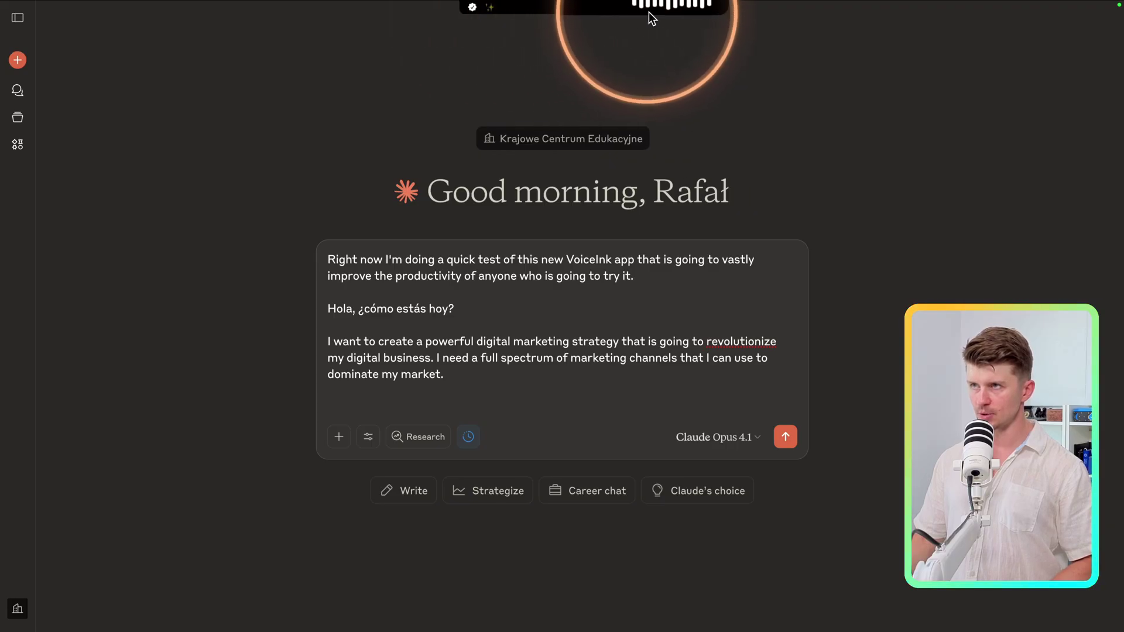
key(alt)
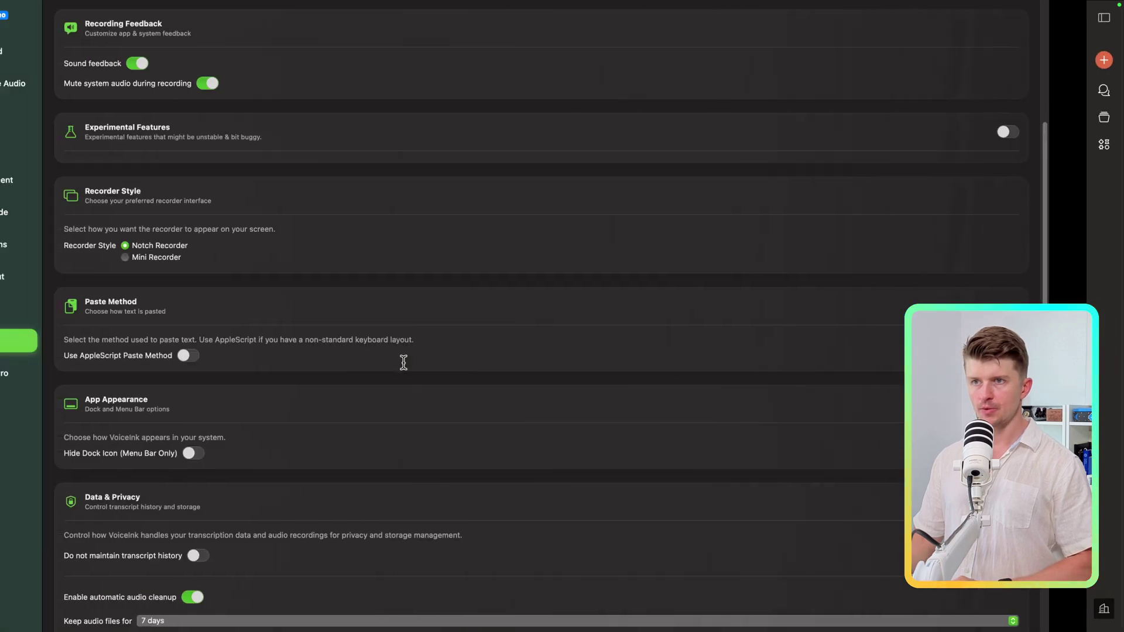
Set the recorder style to Mini Recorder and dictate "Right now we are testing the mini recorder, so you can also see how it looks." in Claude.
click(199, 258)
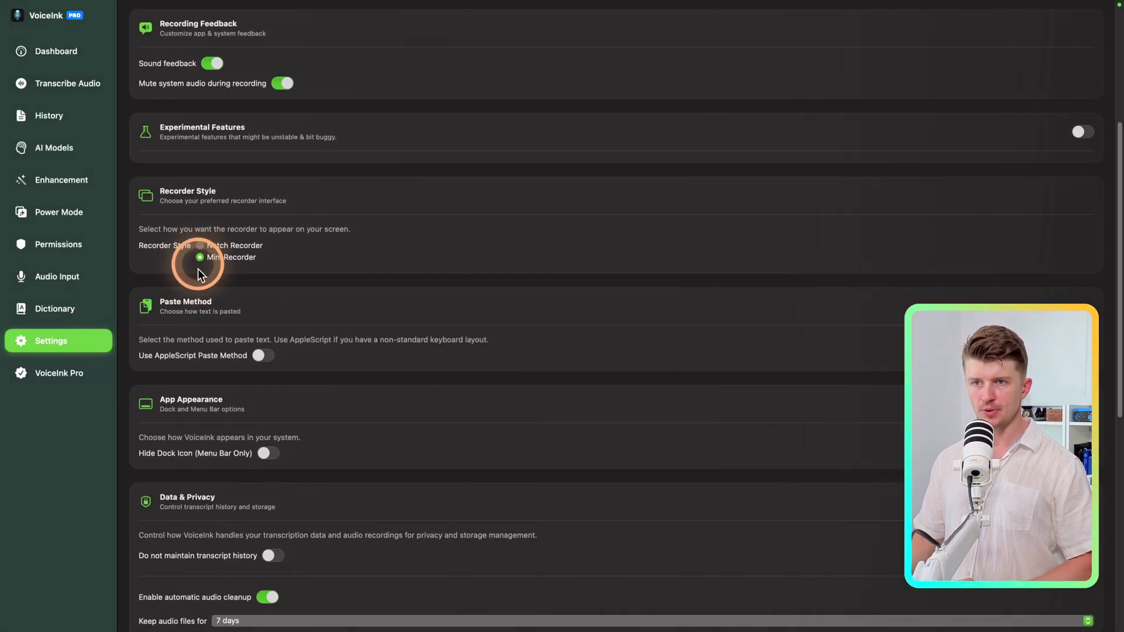
key(ctrl+Right)
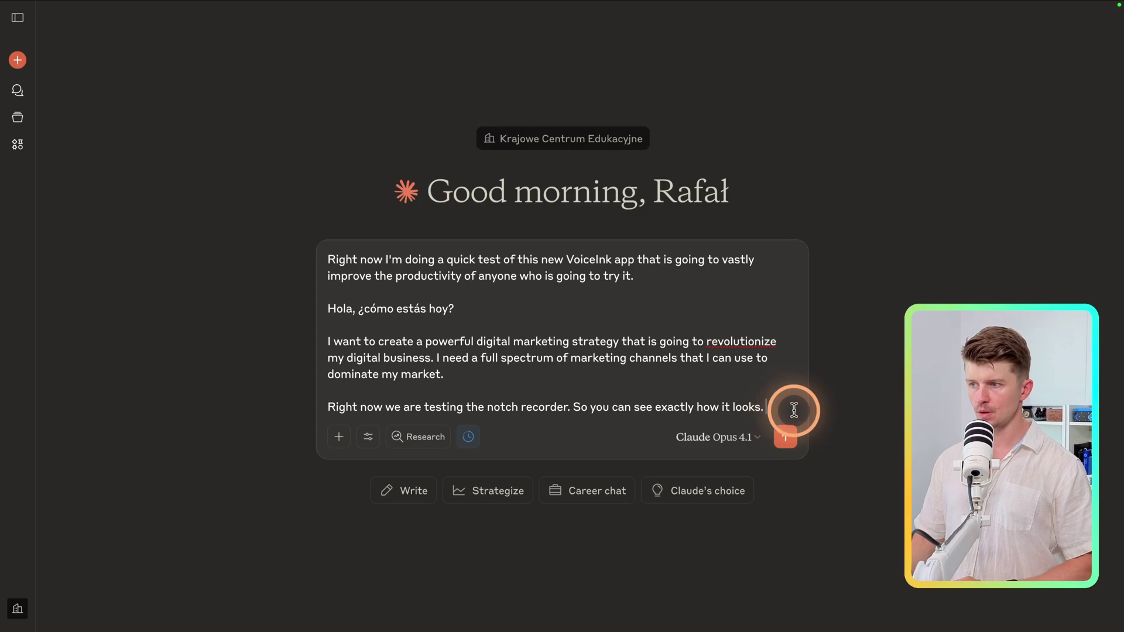
key(shift+Return)
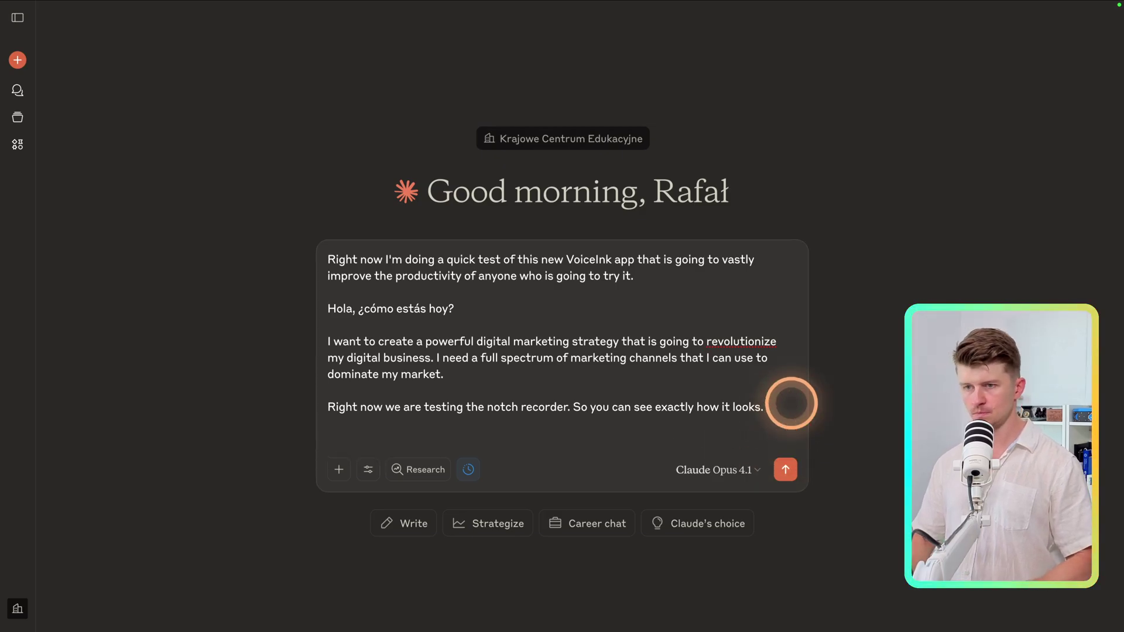
key(Alt_R)
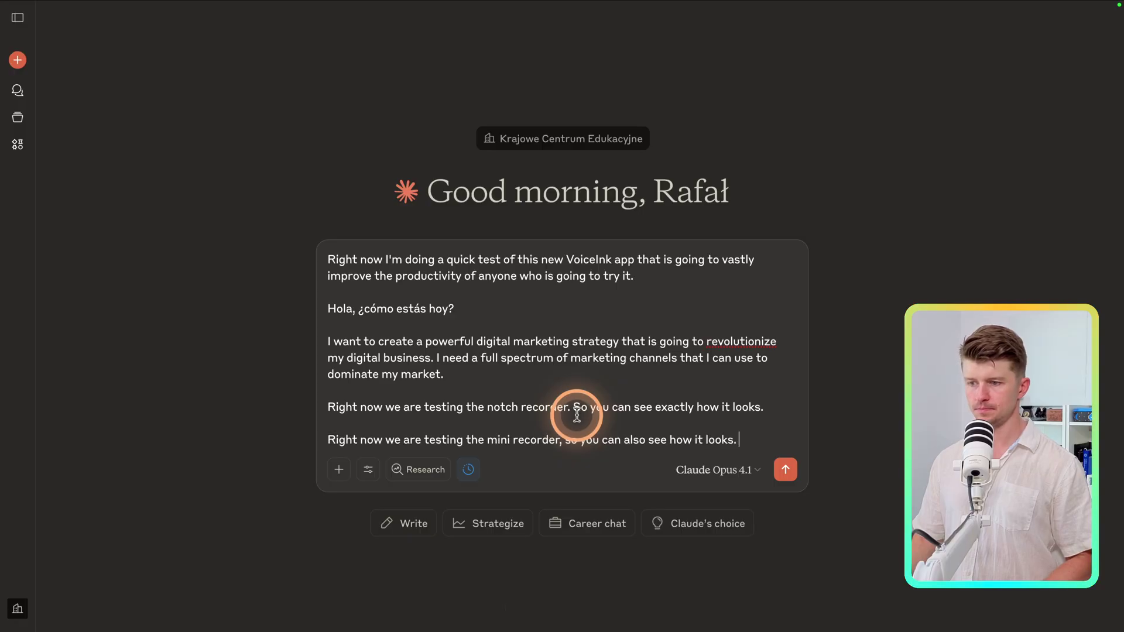
Return to VoiceInk's settings and examine the paste method, app appearance, data and privacy, startup, updates, onboarding and data management options.
key(ctrl+Left)
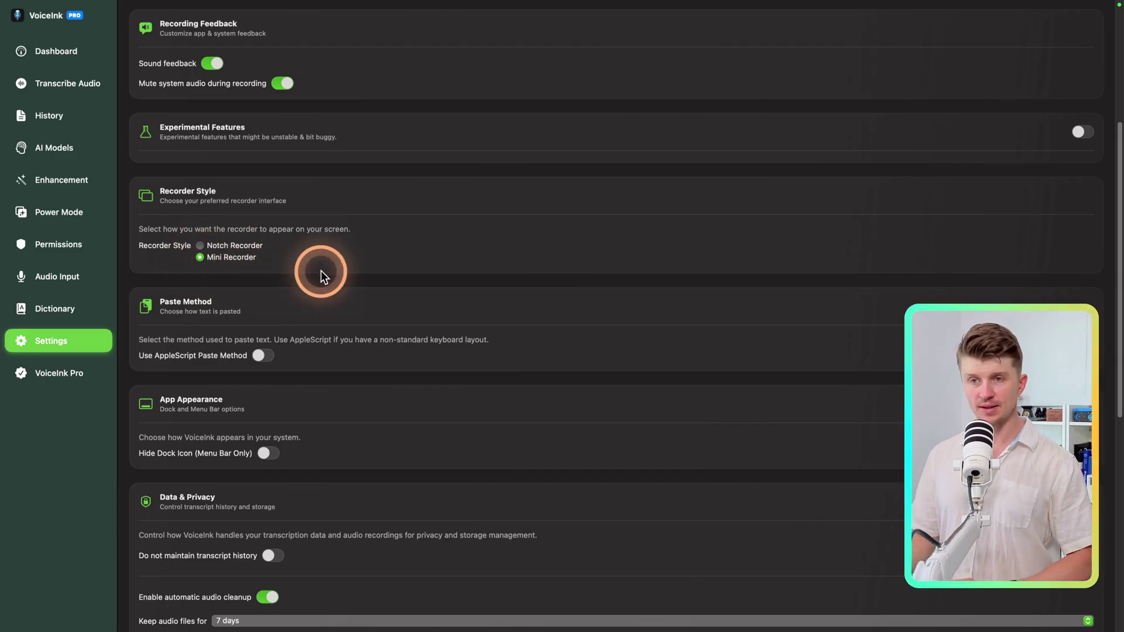
scroll(321, 271, down, 4)
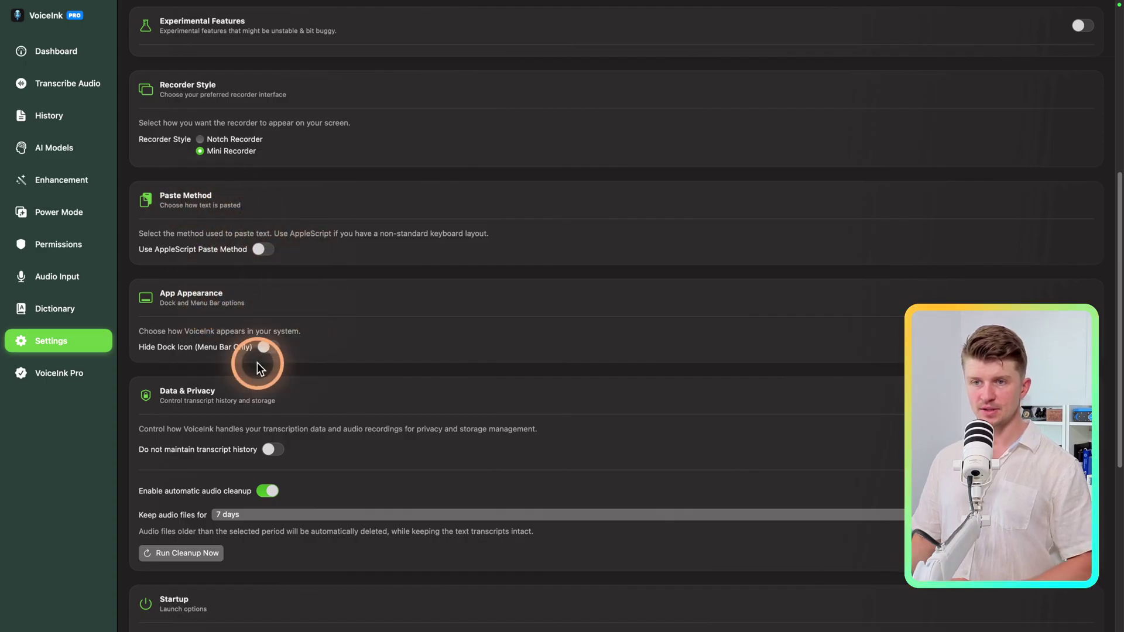
scroll(257, 365, down, 5)
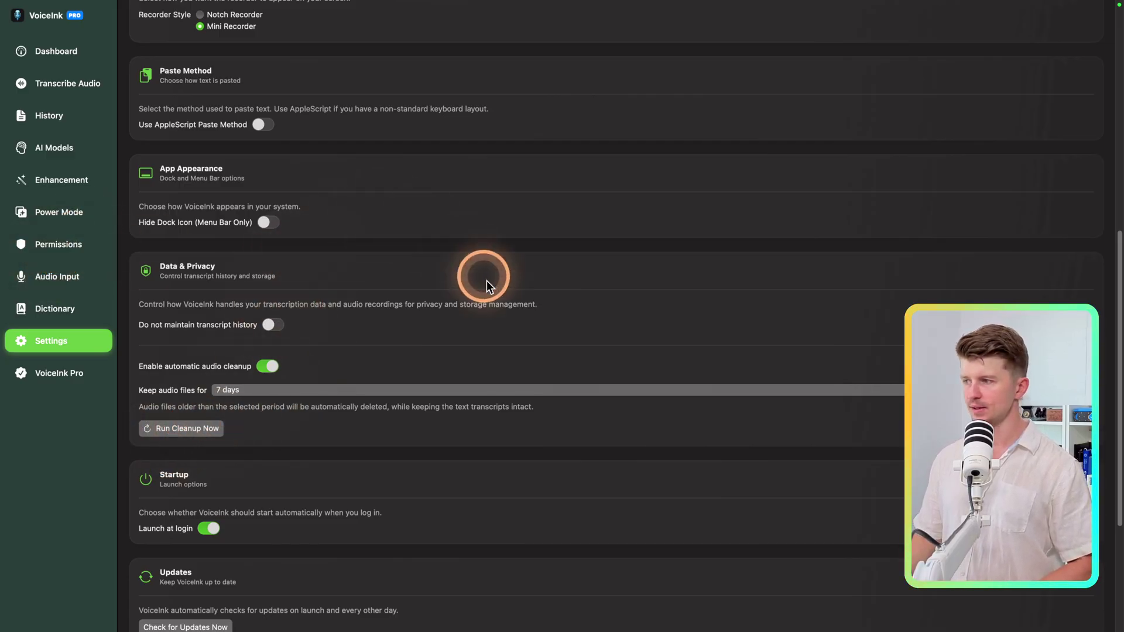
scroll(430, 287, down, 3)
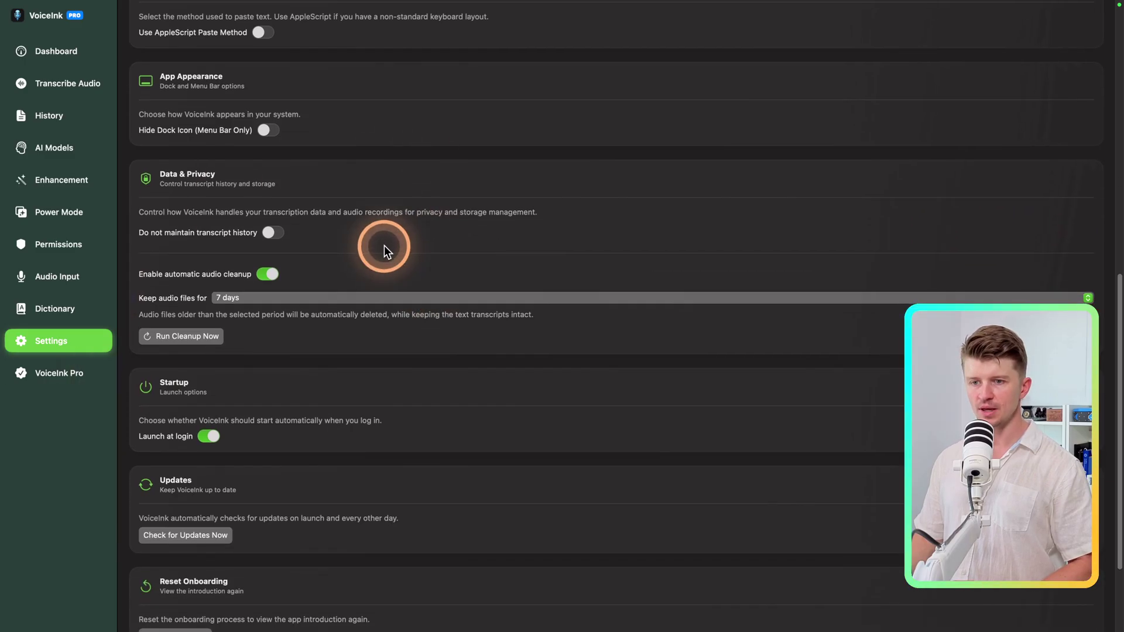
scroll(349, 241, down, 4)
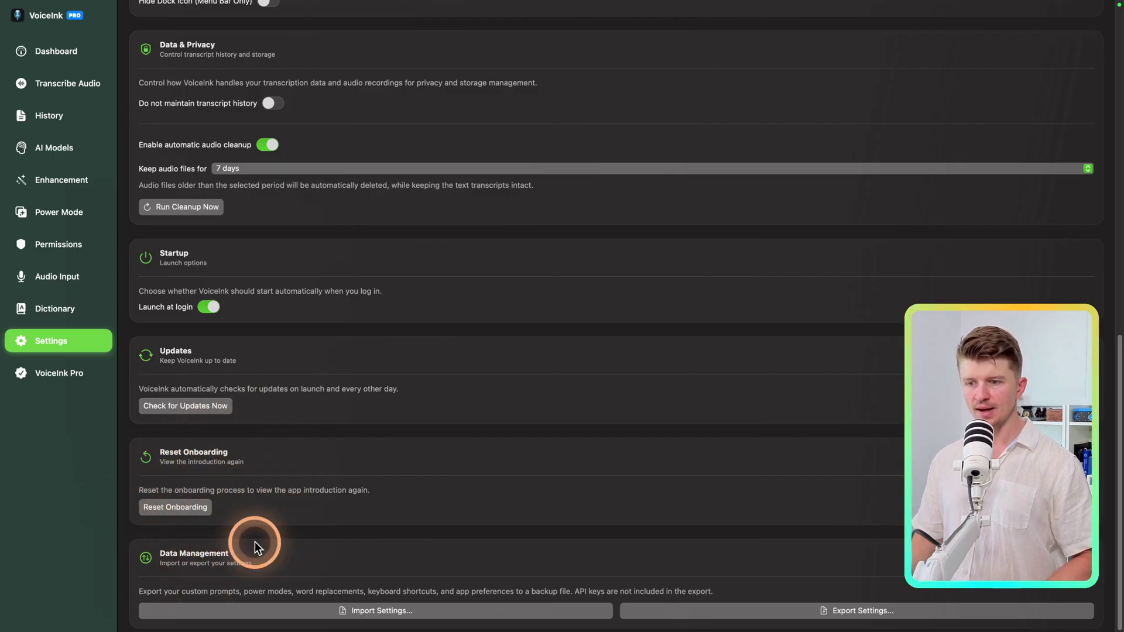
View the VoiceInk Pro license page and the dashboard's usage statistics.
click(51, 377)
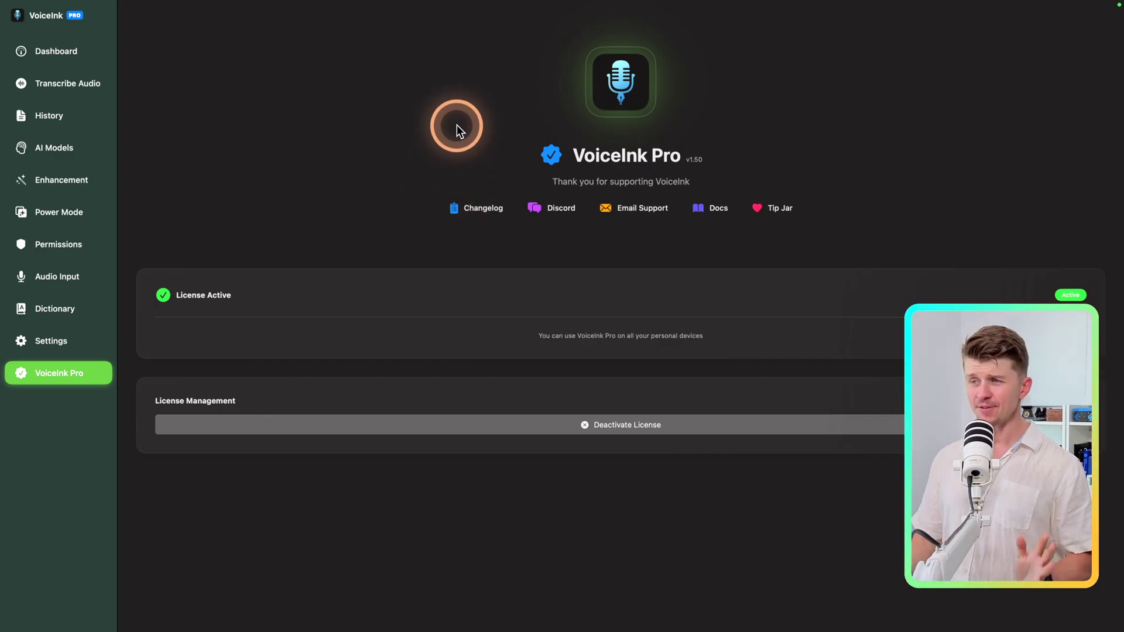
click(42, 52)
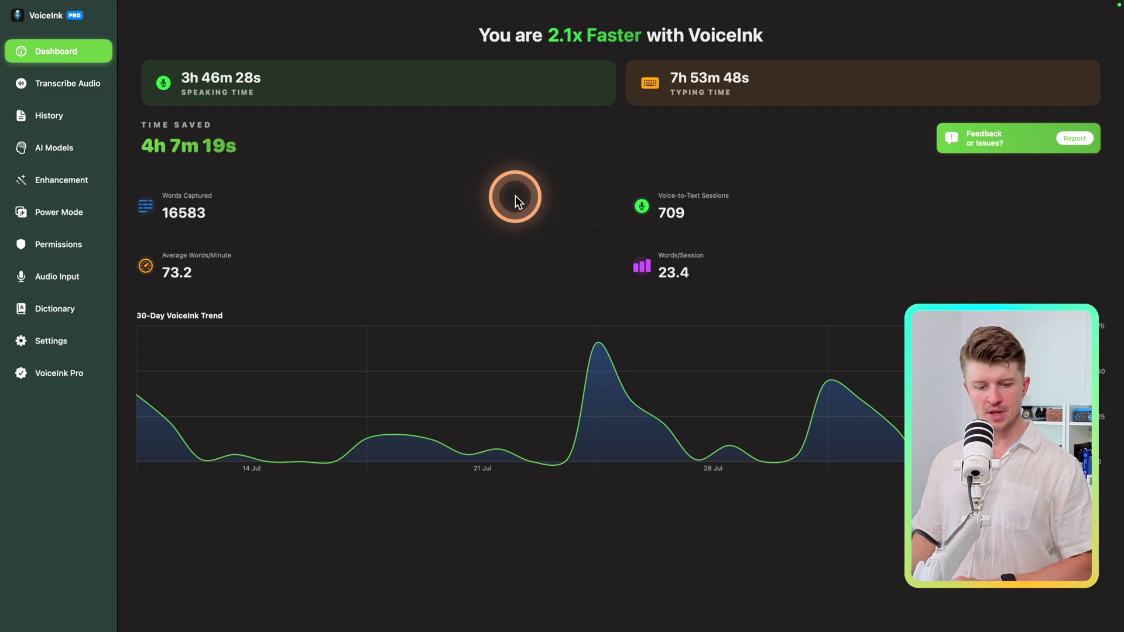
Switch to the VoiceInk website and examine its introduction, supported apps, feature overview and user testimonials.
key(ctrl+Left)
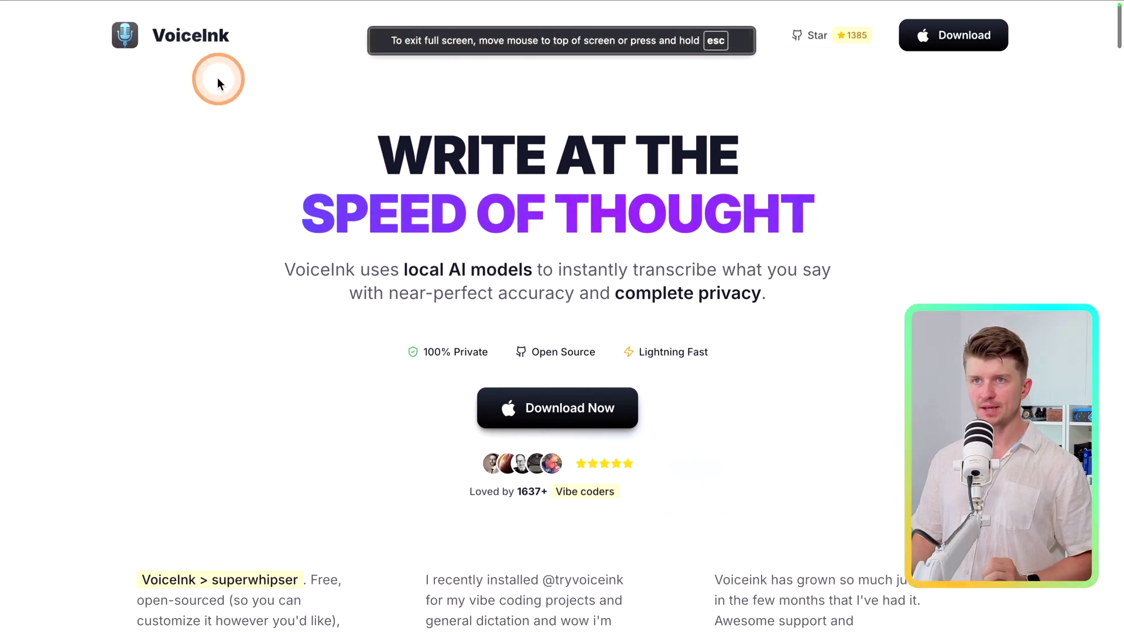
mouse_move(193, 3)
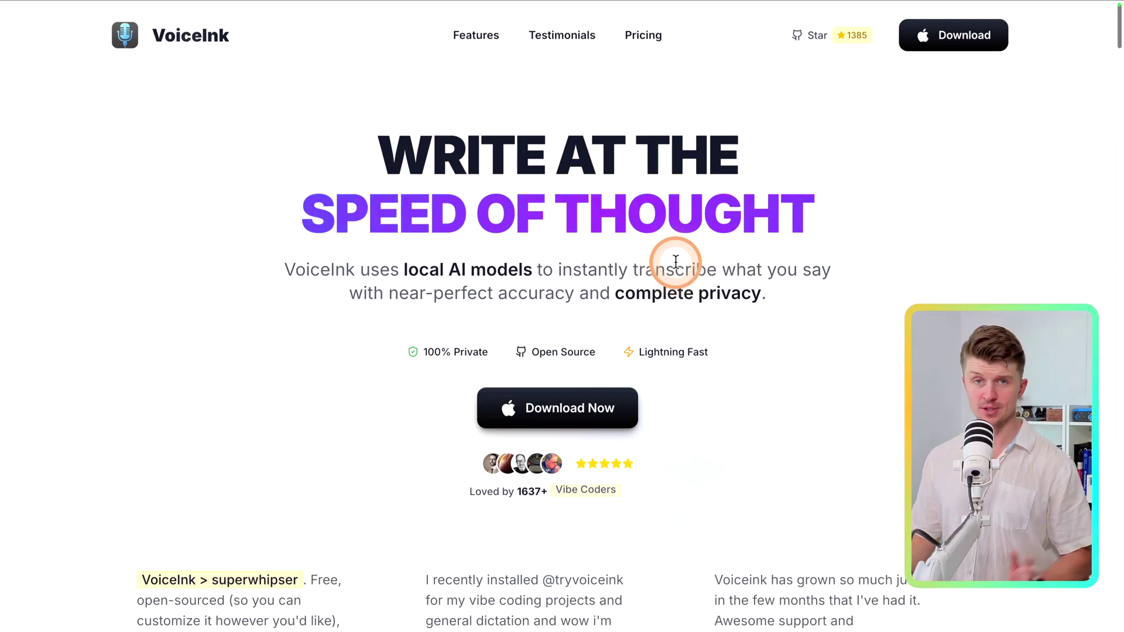
scroll(843, 293, down, 1)
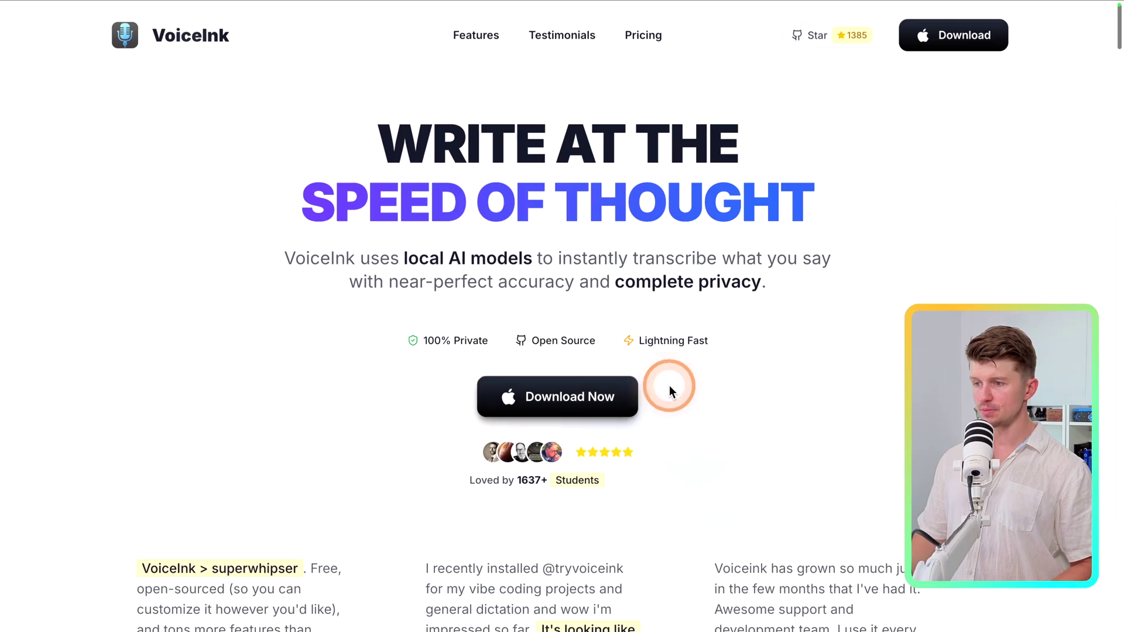
scroll(917, 209, up, 1)
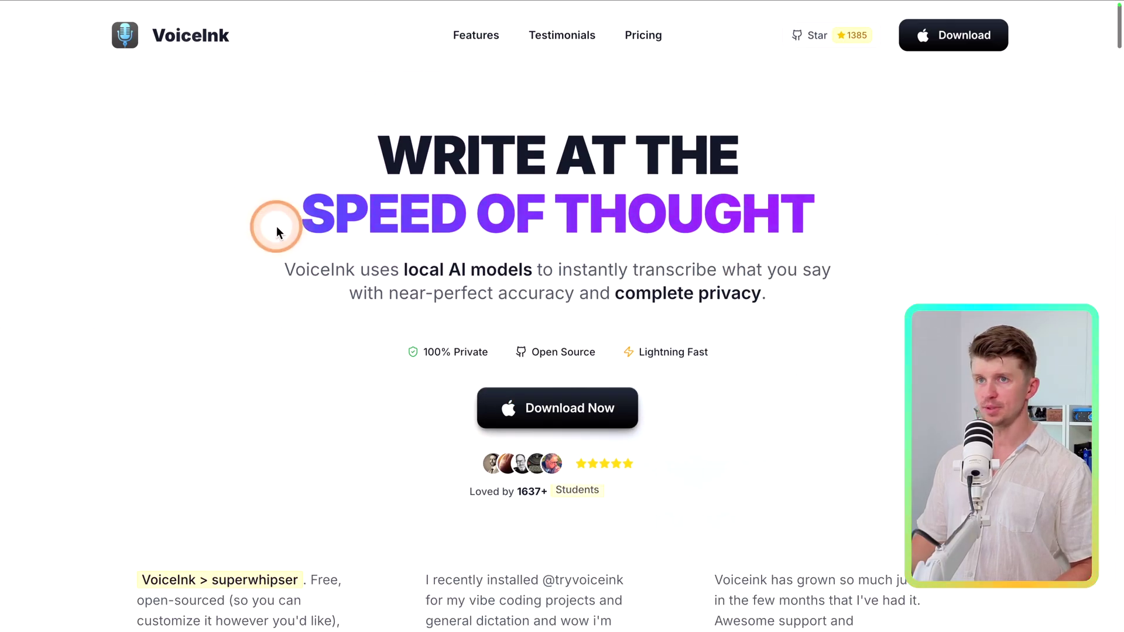
scroll(726, 293, down, 10)
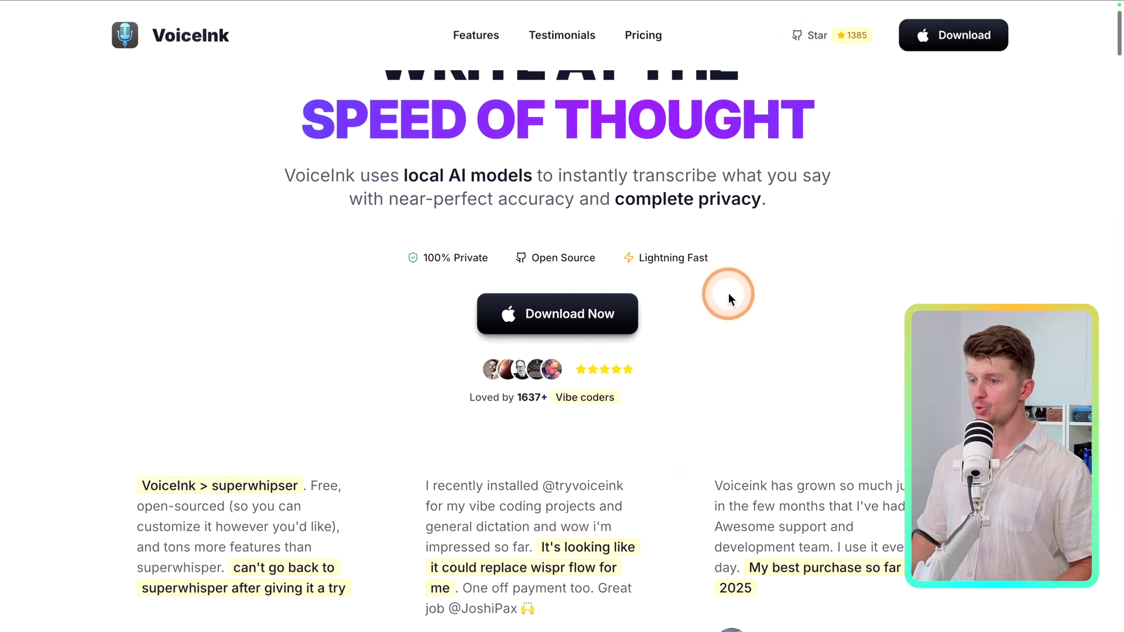
scroll(726, 293, down, 10)
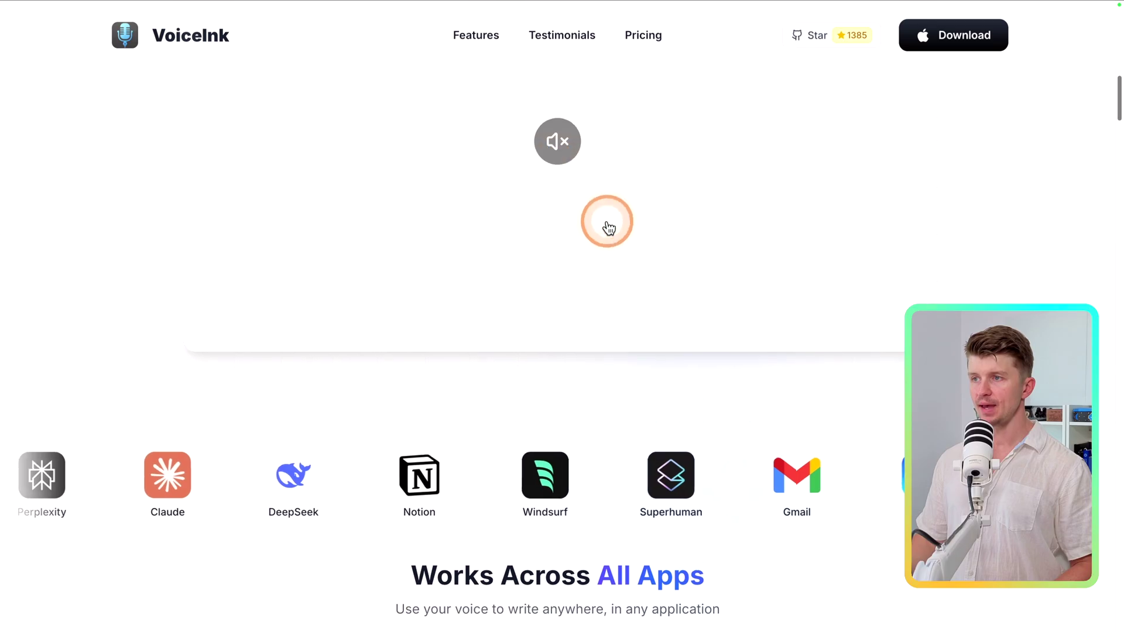
scroll(601, 245, down, 15)
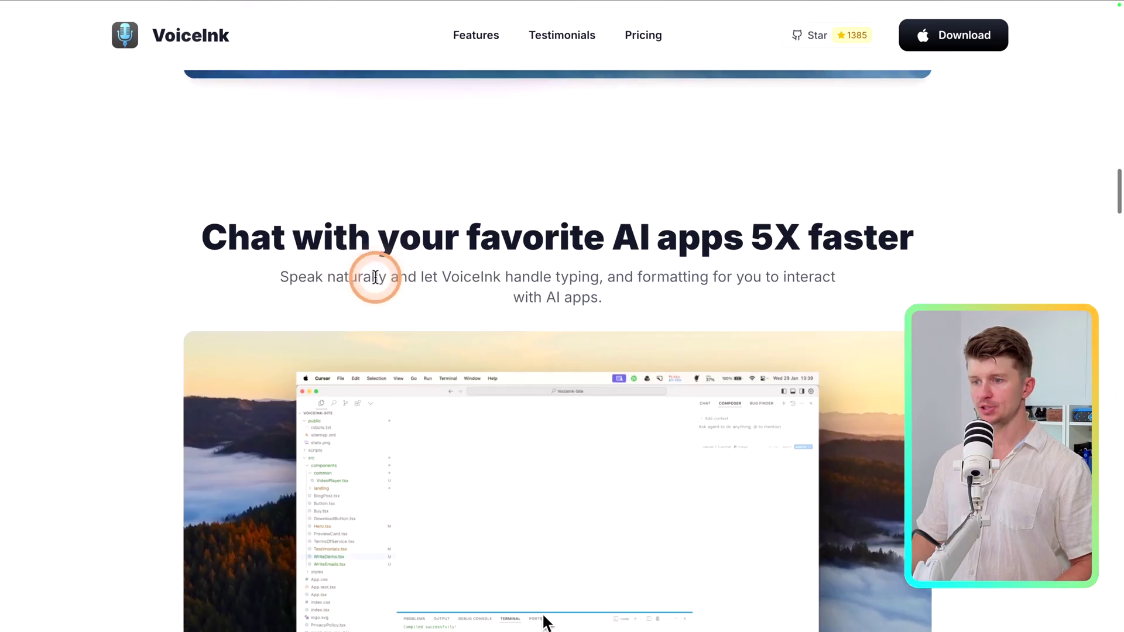
scroll(302, 300, down, 15)
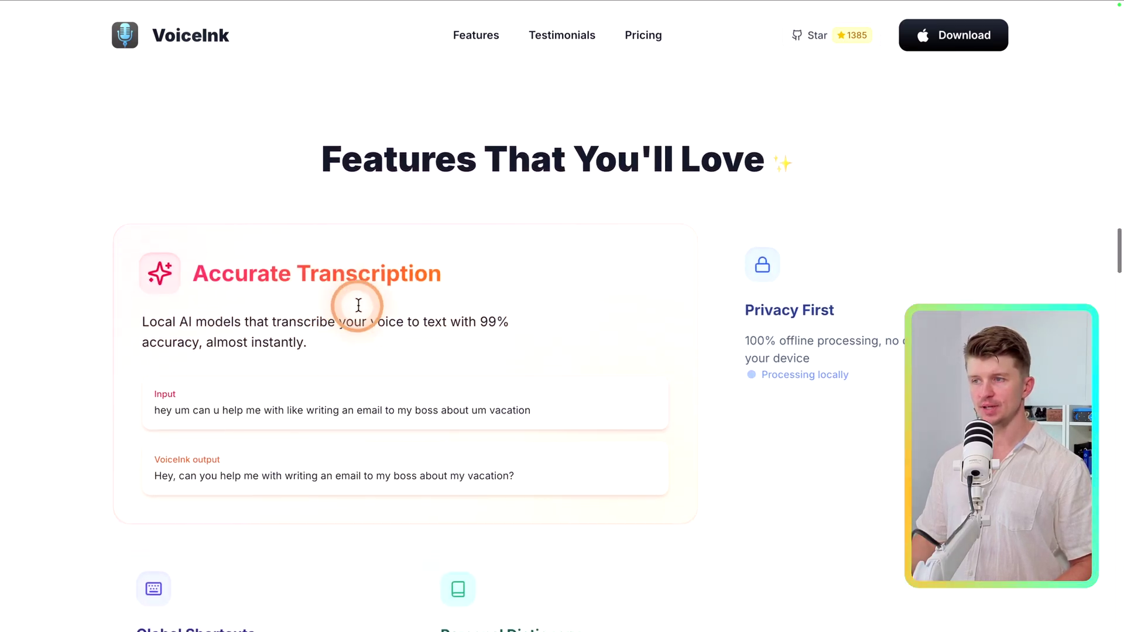
scroll(565, 255, up, 4)
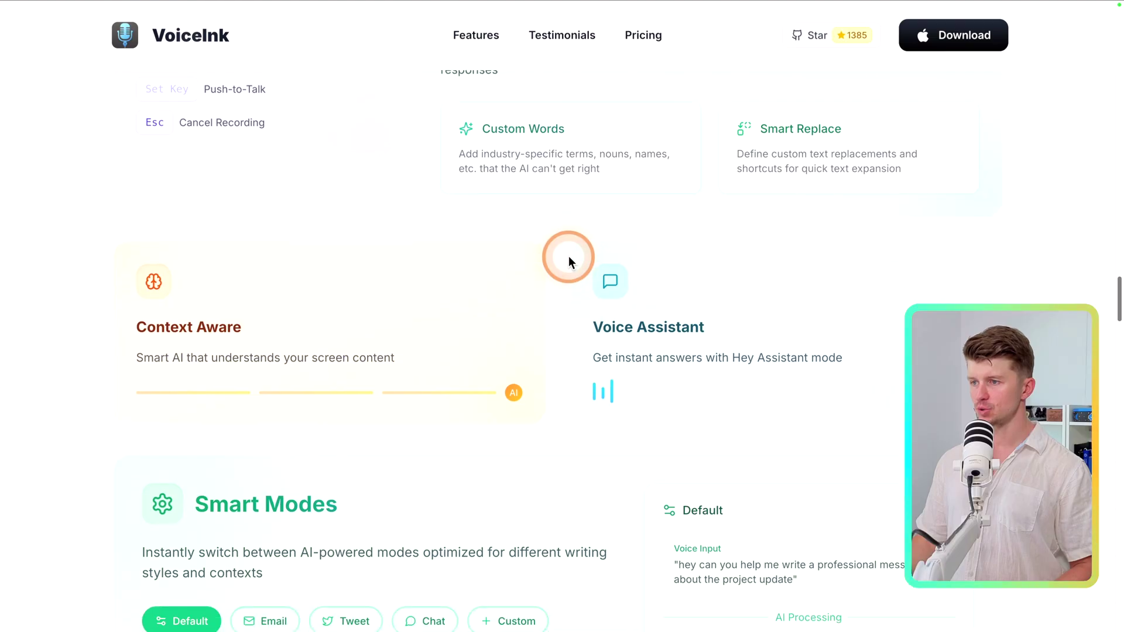
scroll(563, 251, down, 8)
scroll(561, 248, down, 12)
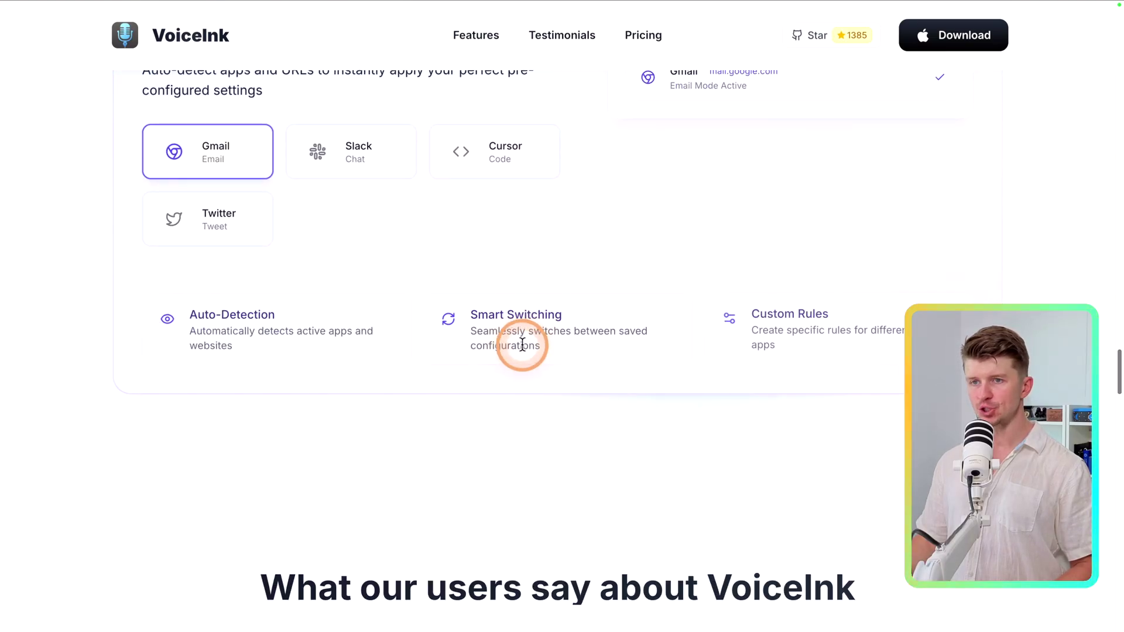
scroll(284, 364, down, 15)
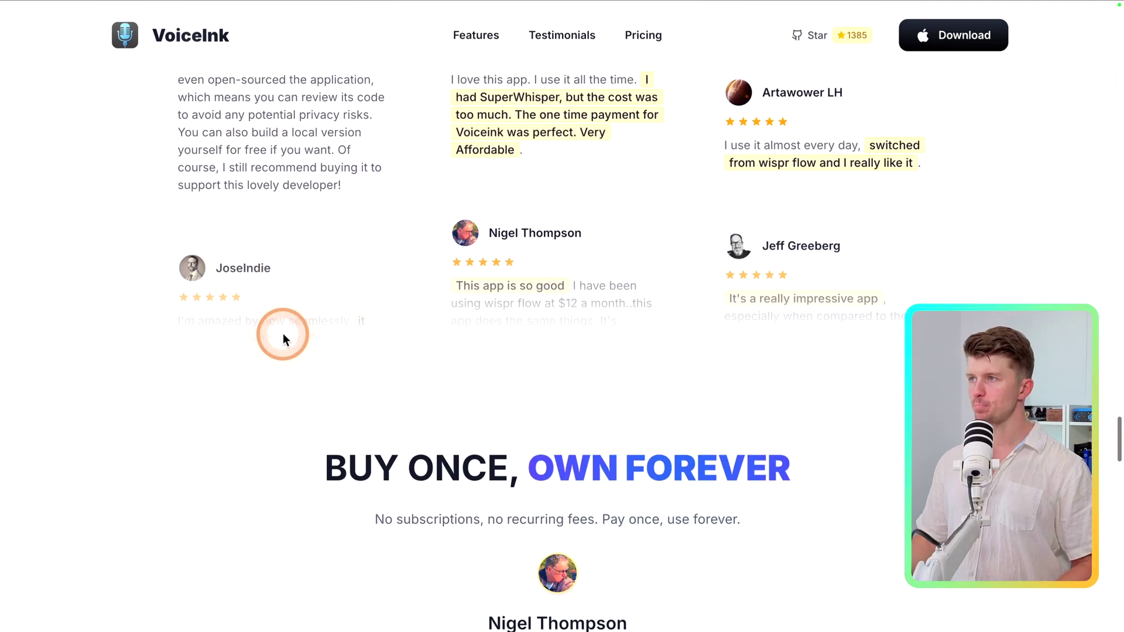
Compare the one-time pricing of the Personal and Team licenses, ending on the Personal plans, and look over the guarantee terms and frequently asked questions.
scroll(573, 221, down, 2)
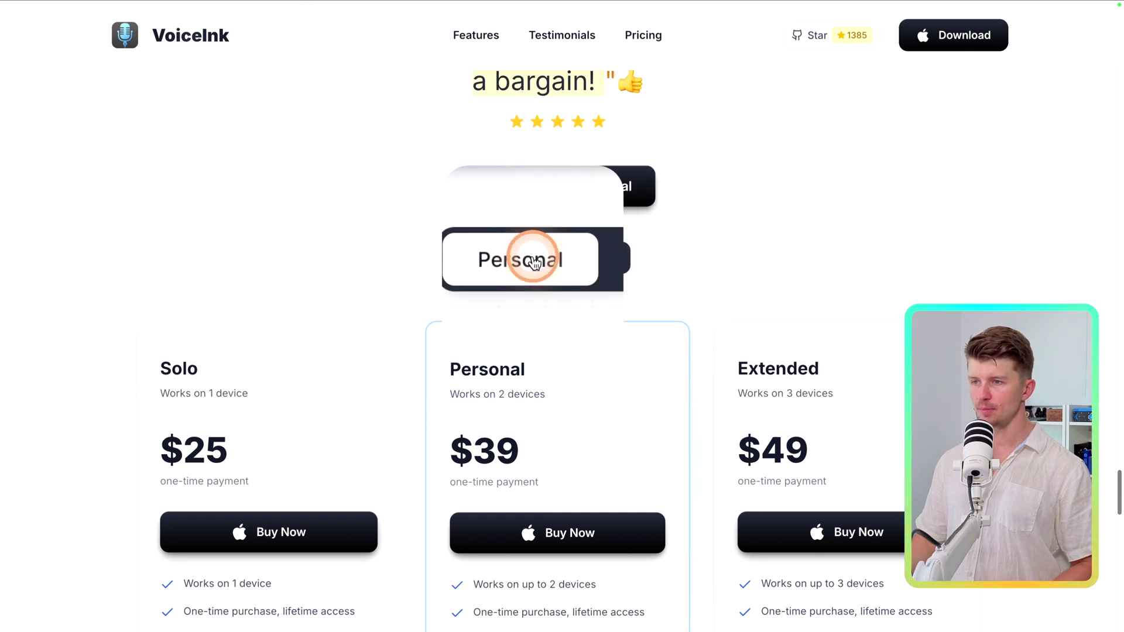
scroll(580, 258, down, 3)
click(600, 166)
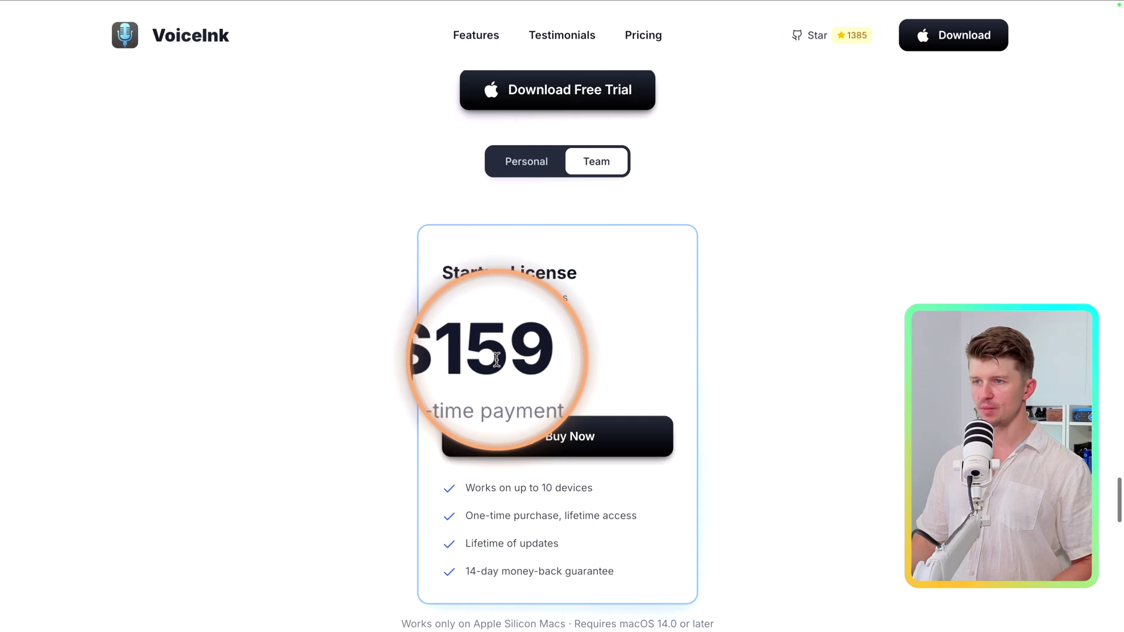
click(529, 164)
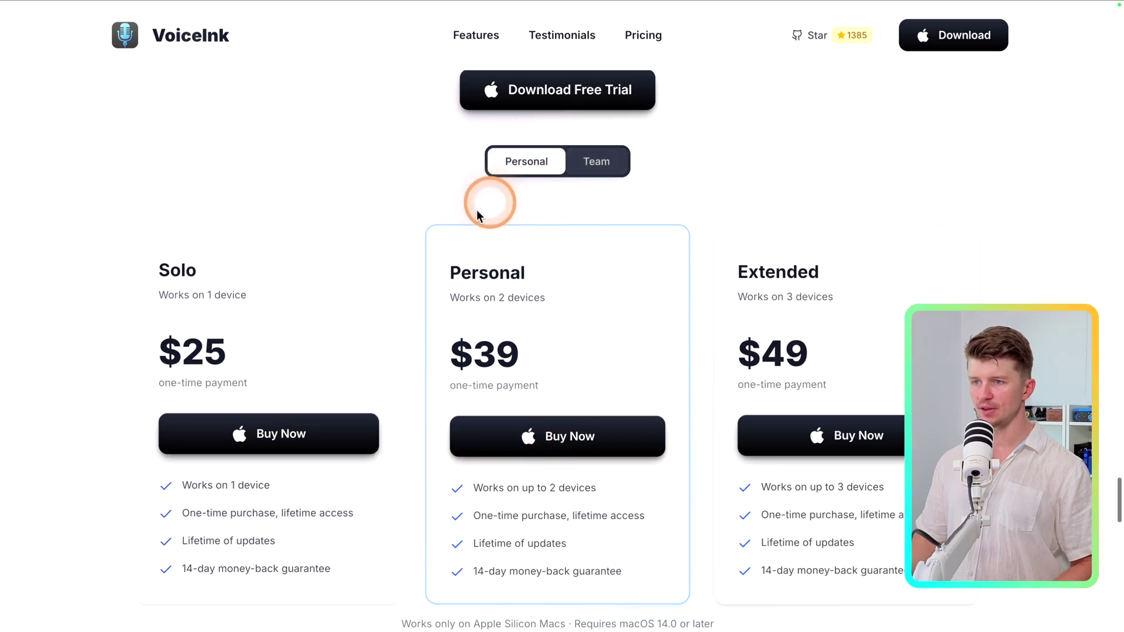
scroll(251, 313, down, 1)
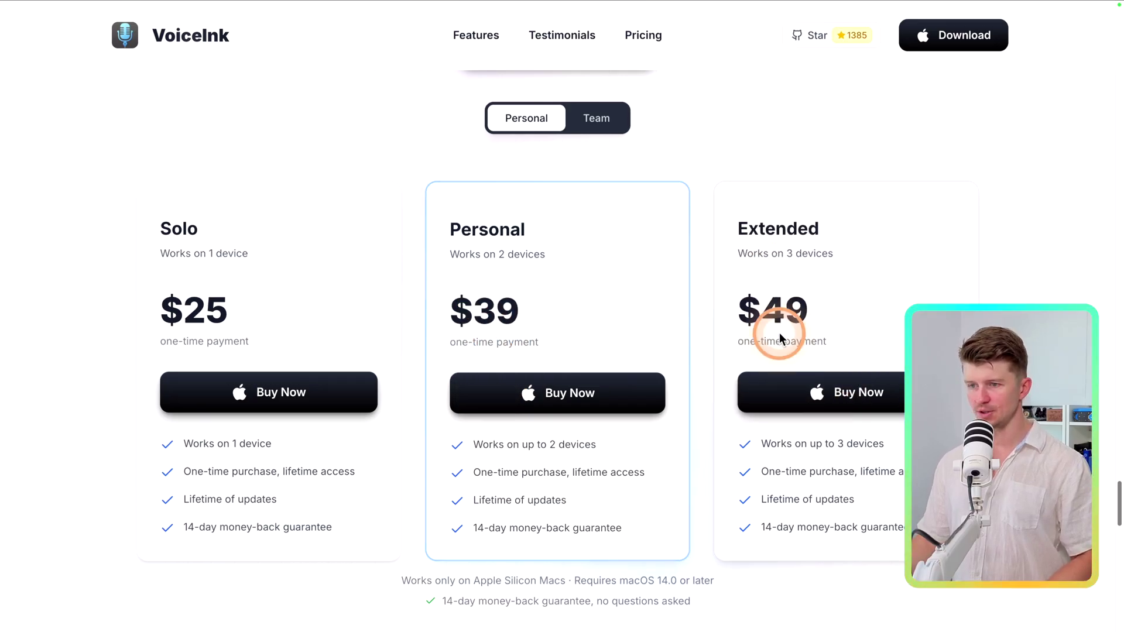
scroll(340, 504, down, 2)
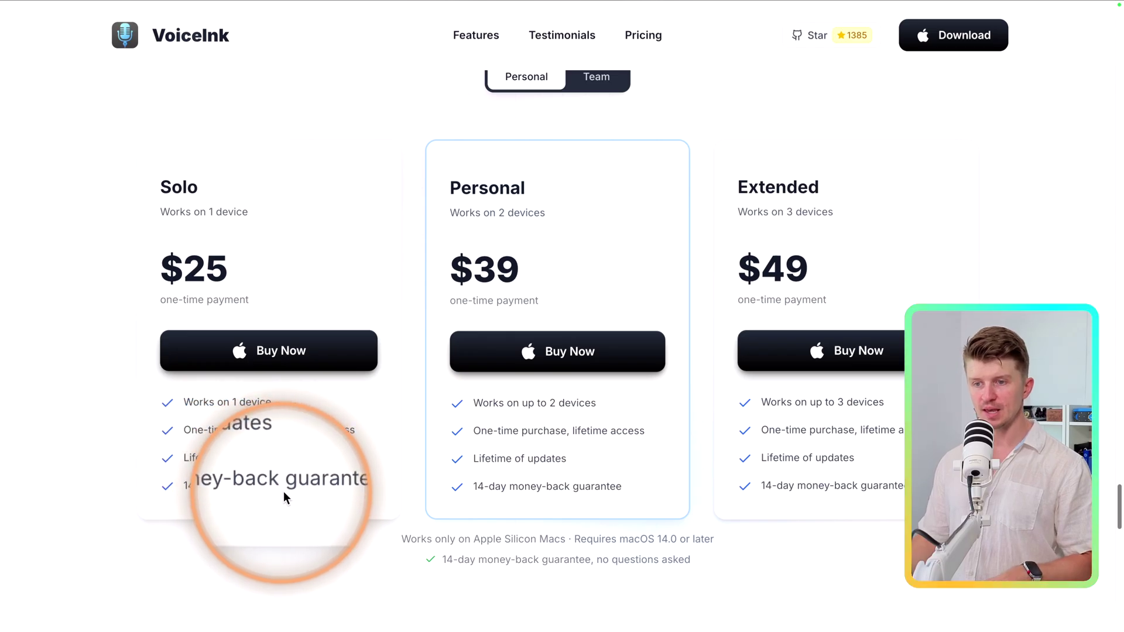
scroll(314, 427, down, 5)
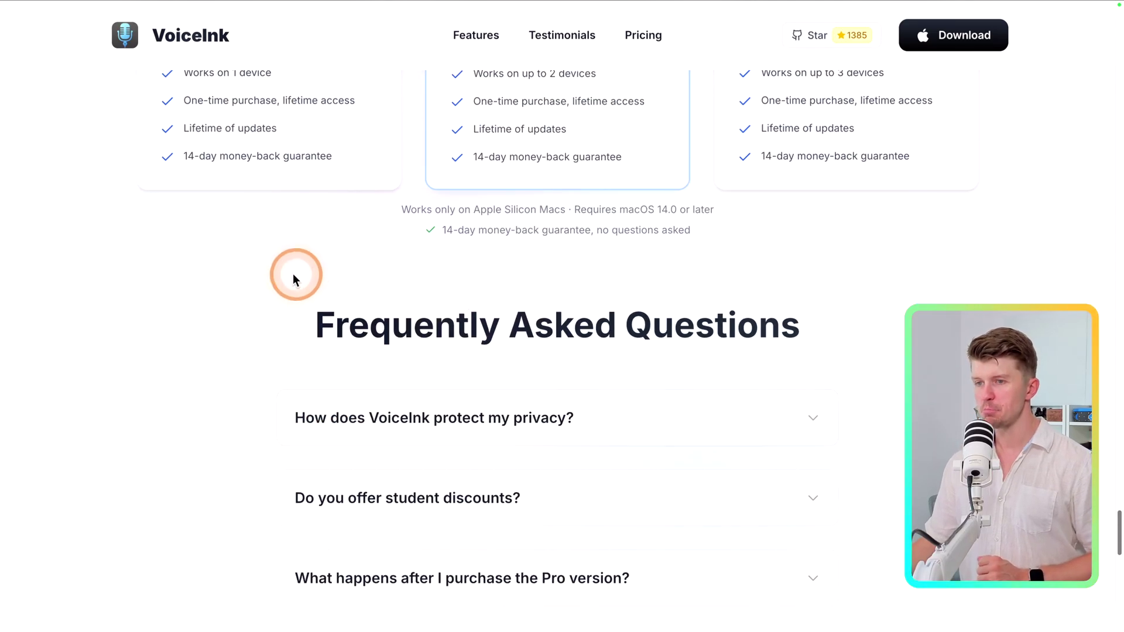